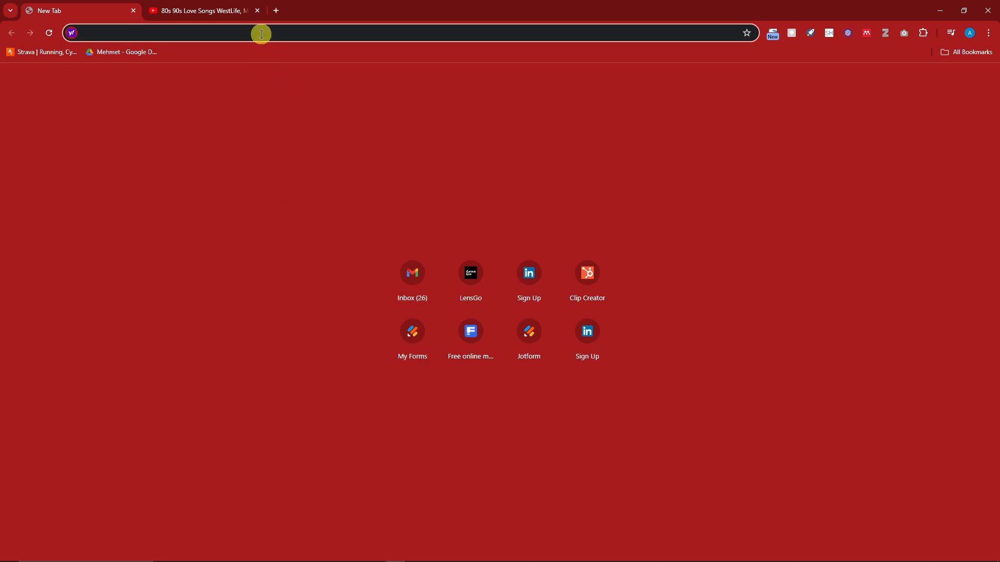
Step: Open chrome://flags and skim through the list of available experiments
text(chrome://flags/)
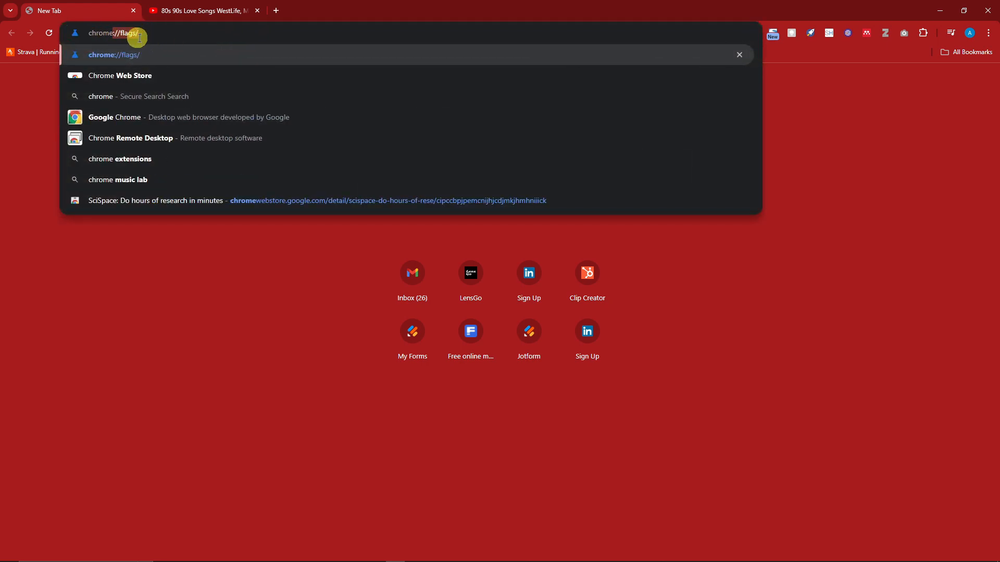
key(Return)
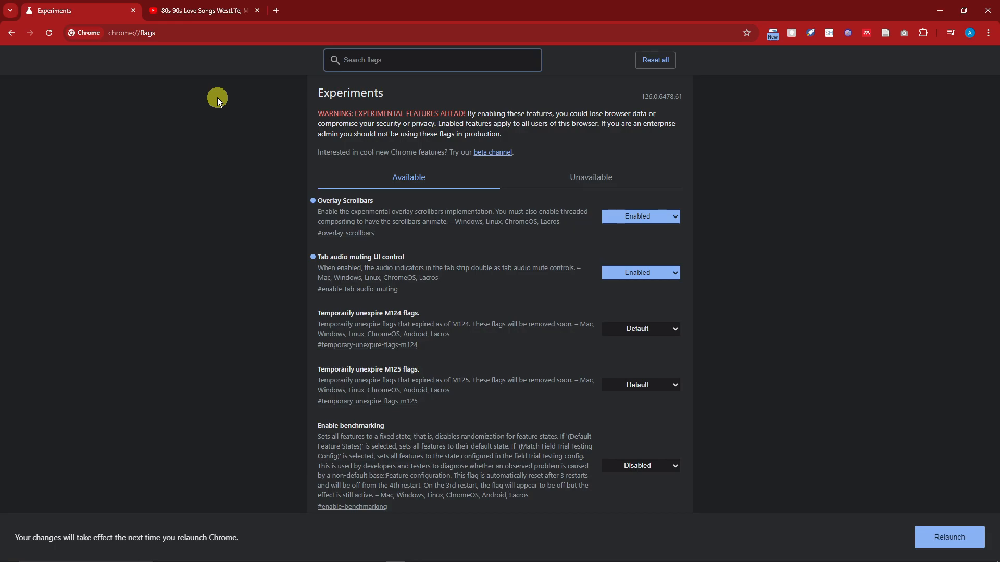
scroll(258, 190, down, 14)
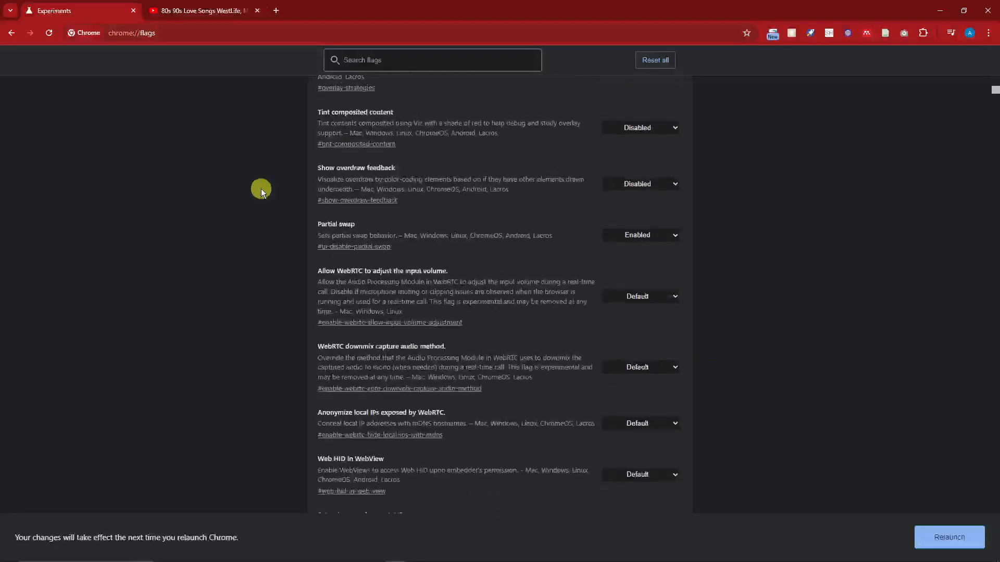
scroll(263, 188, up, 6)
scroll(264, 188, up, 7)
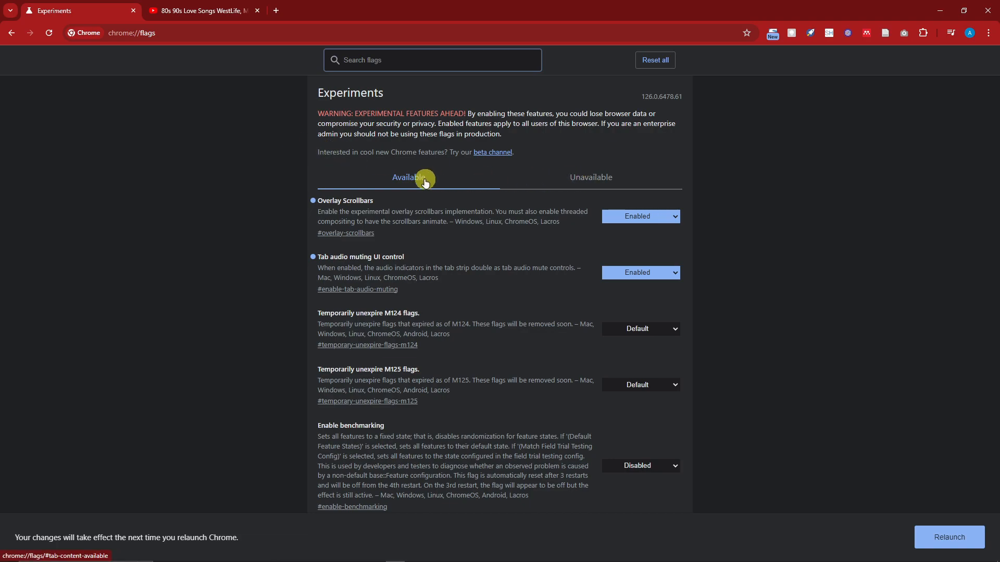
Step: Review the experiments that are unavailable on this platform, then return to the available ones
click(623, 181)
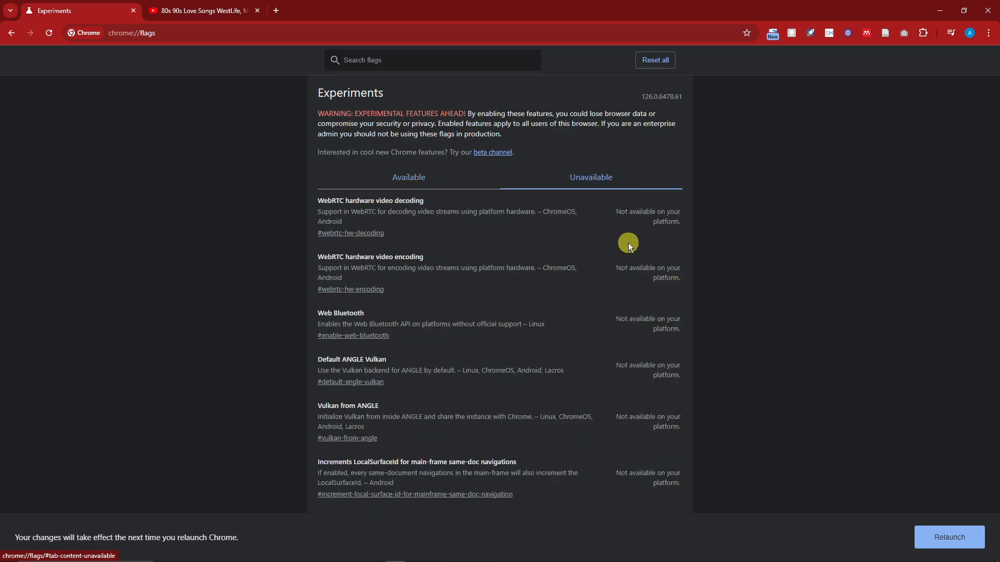
drag(616, 217, 679, 232)
click(616, 268)
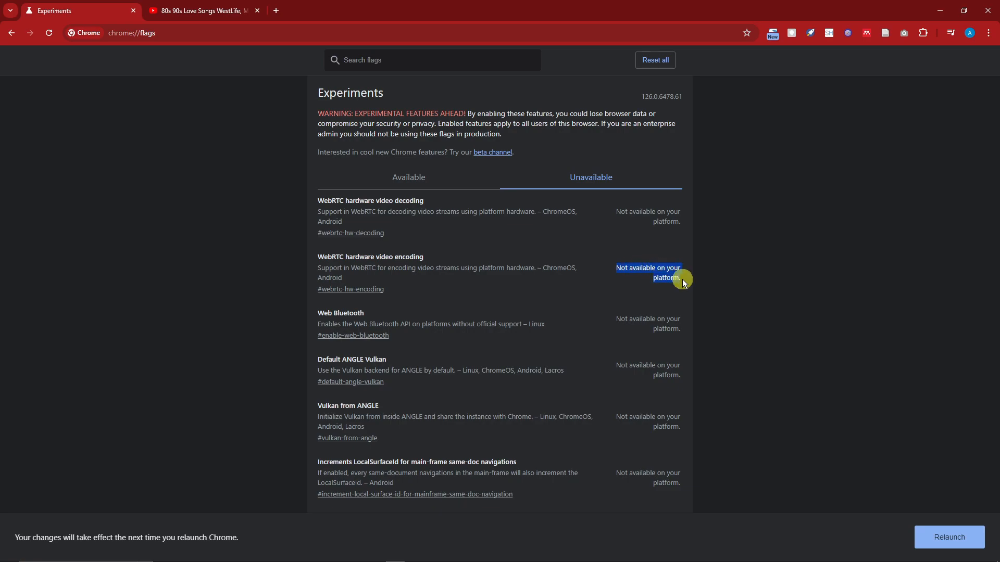
click(408, 180)
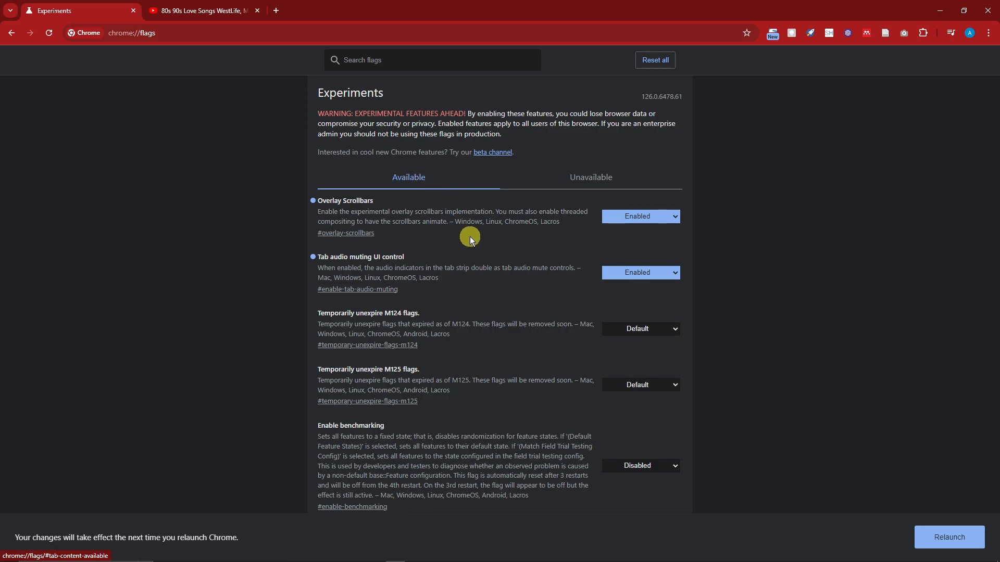
Step: Open the About Google Chrome page to check the browser for updates
click(988, 33)
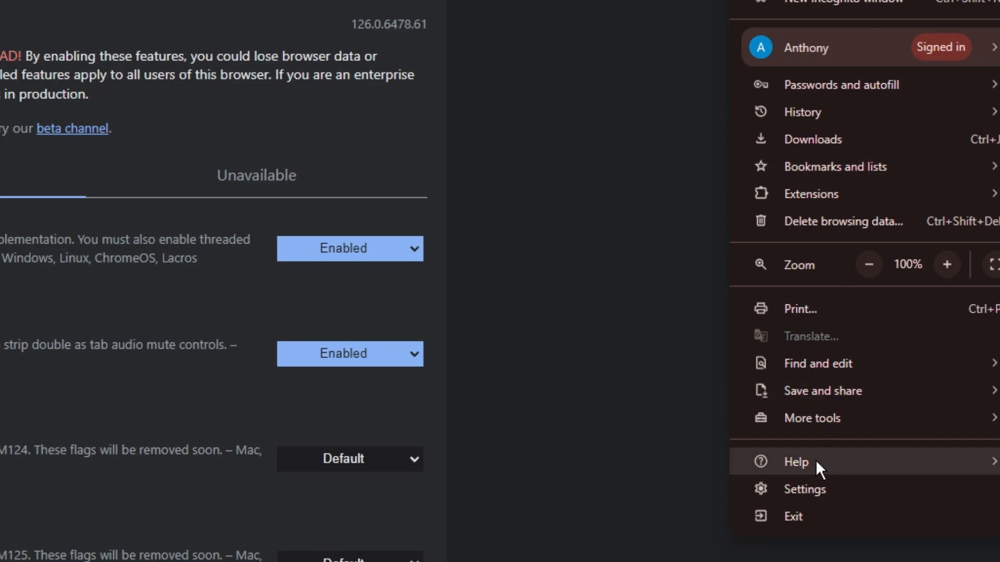
mouse_move(797, 469)
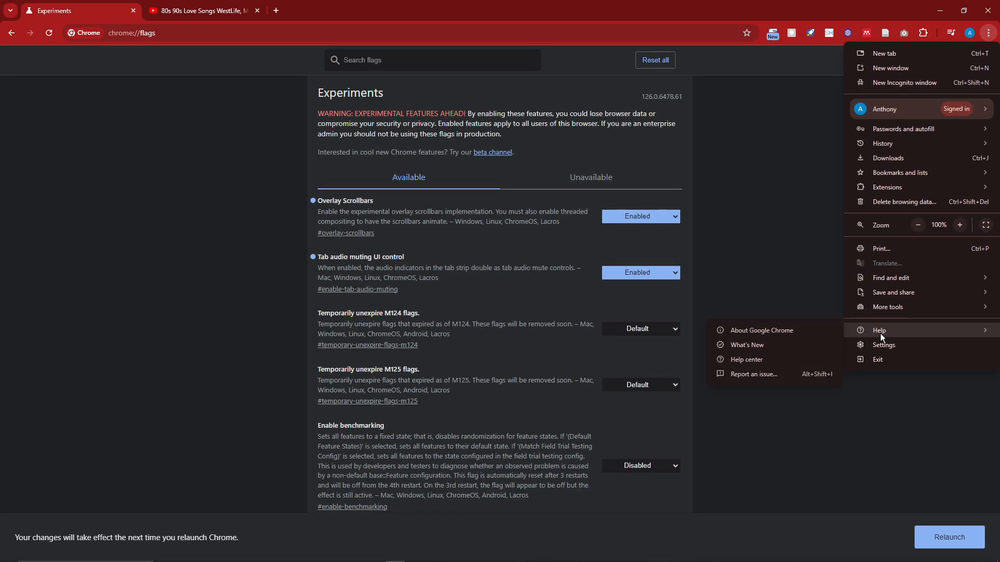
click(761, 330)
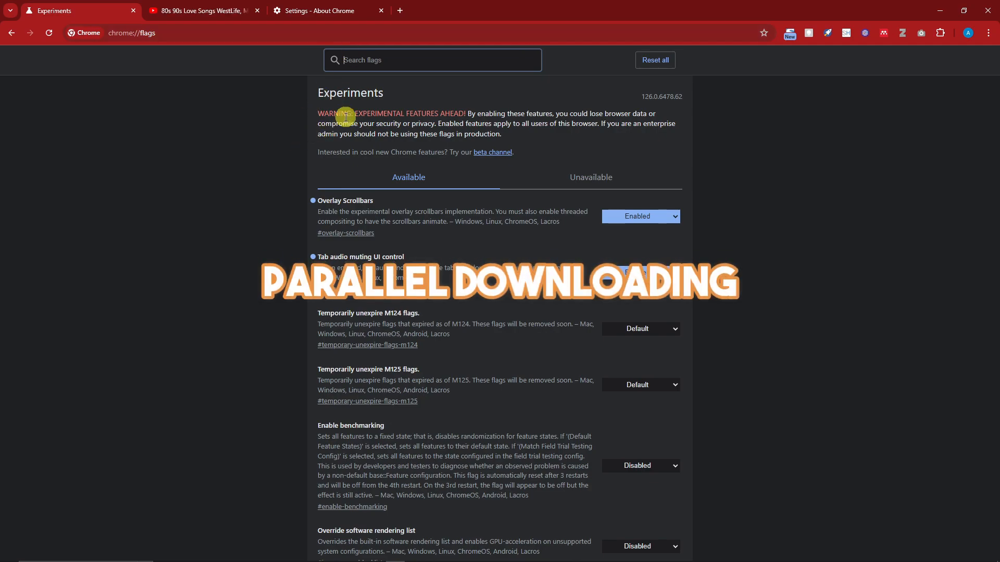
Step: Search the flags for "parallel" and set Parallel downloading to Enabled
click(405, 61)
text(parallel)
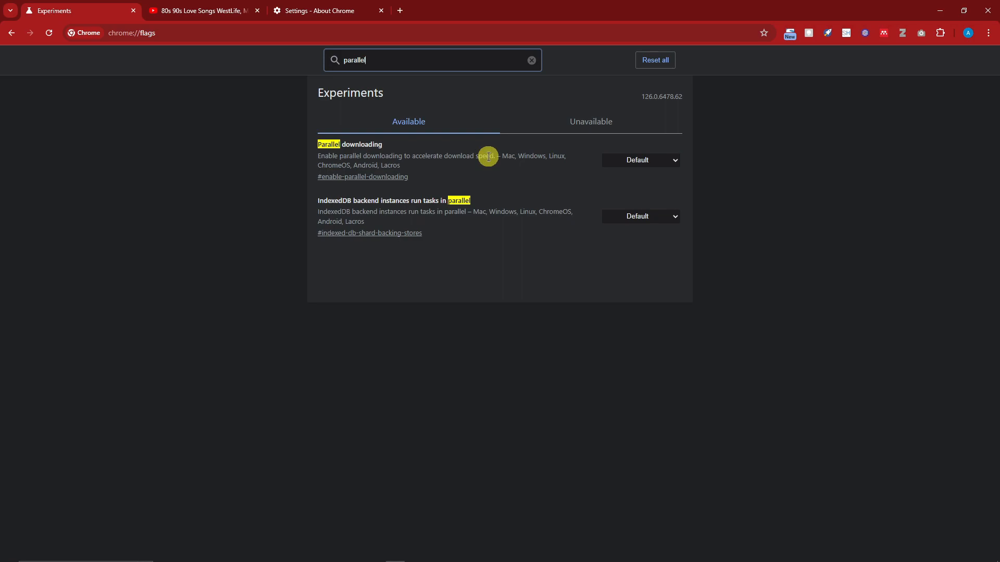
click(656, 165)
click(635, 180)
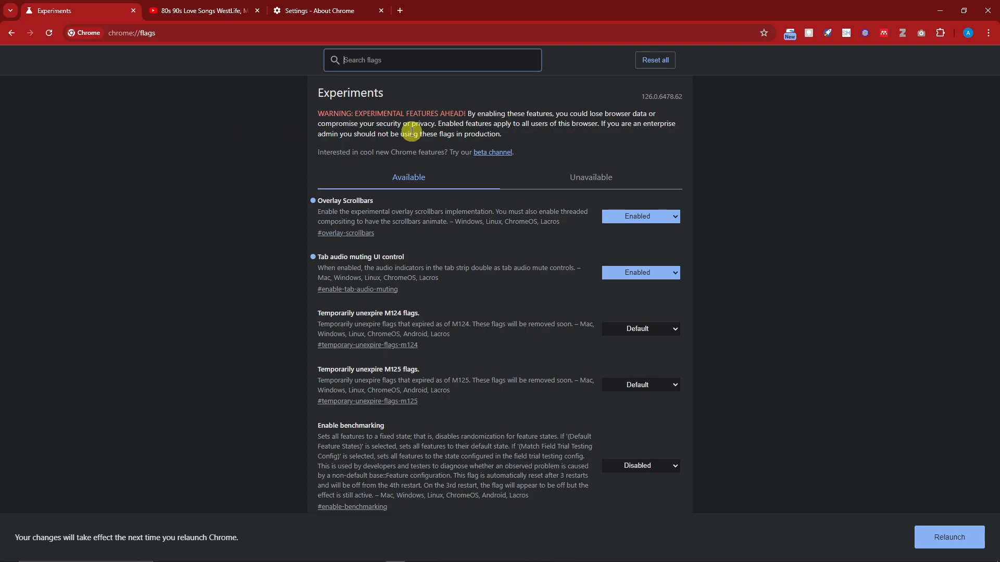
Step: Examine the experimental features warning, highlighting its passages on data loss, security and privacy
drag(314, 111, 471, 114)
click(501, 99)
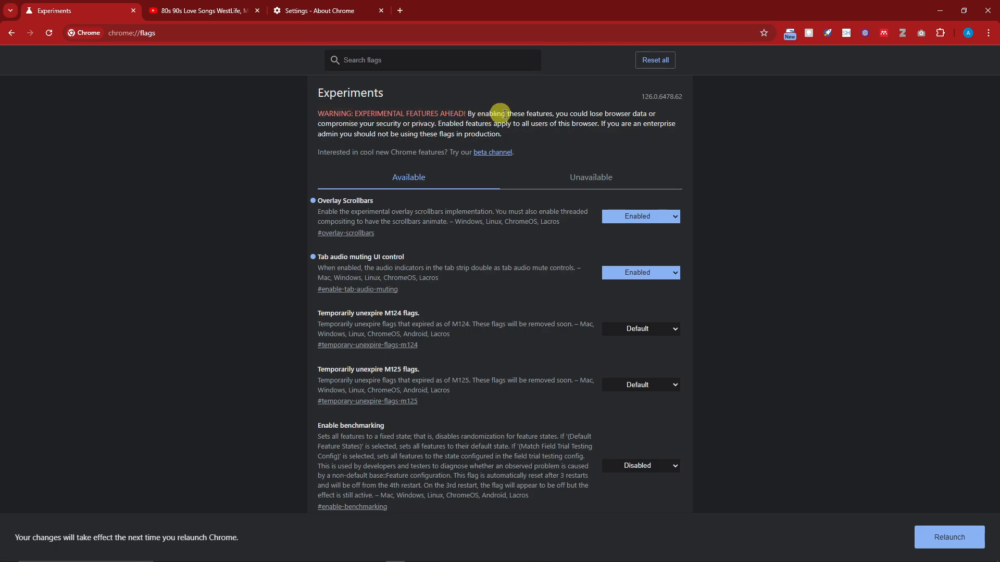
drag(557, 113, 602, 124)
click(443, 120)
click(611, 123)
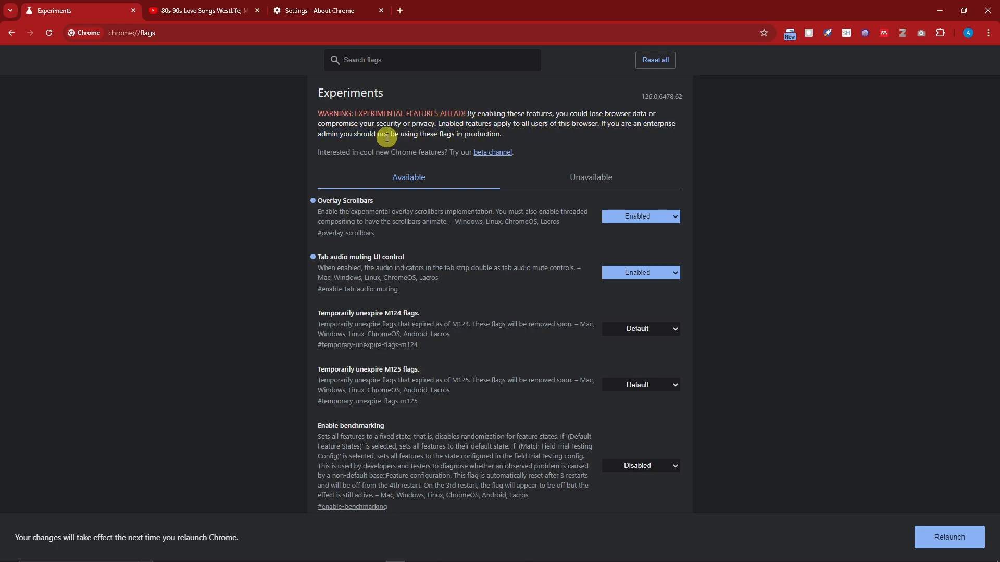
Step: Search the flags for "audio"
click(371, 58)
text(audio)
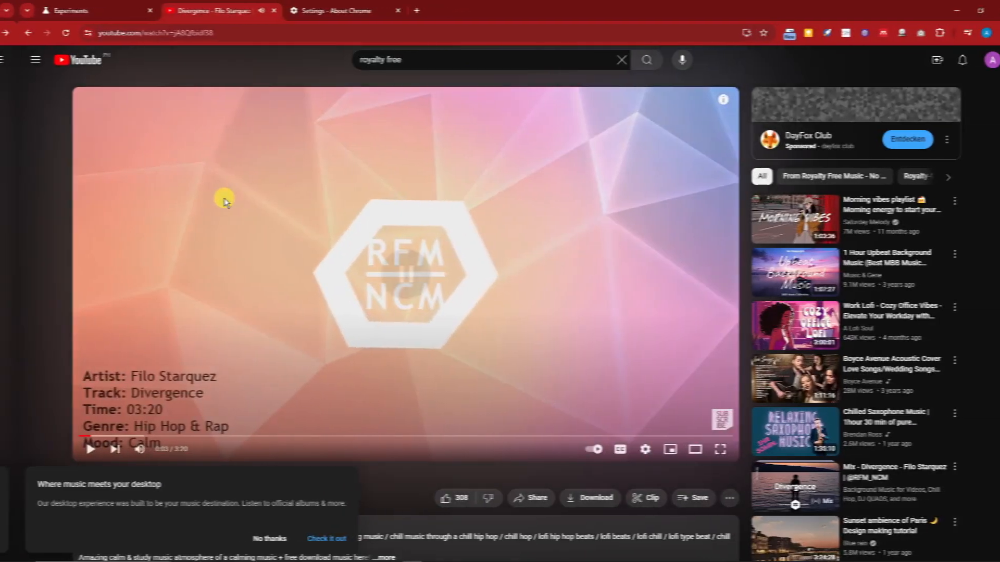
Step: Dismiss the YouTube music promotion, then play the Divergence video and mute its browser tab
click(271, 538)
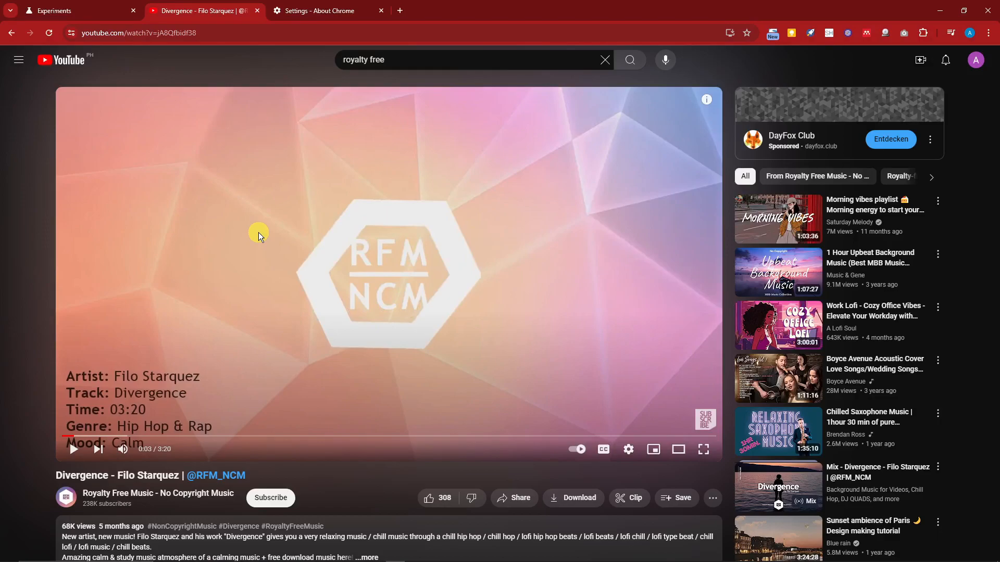
click(128, 449)
click(128, 448)
click(140, 448)
click(253, 189)
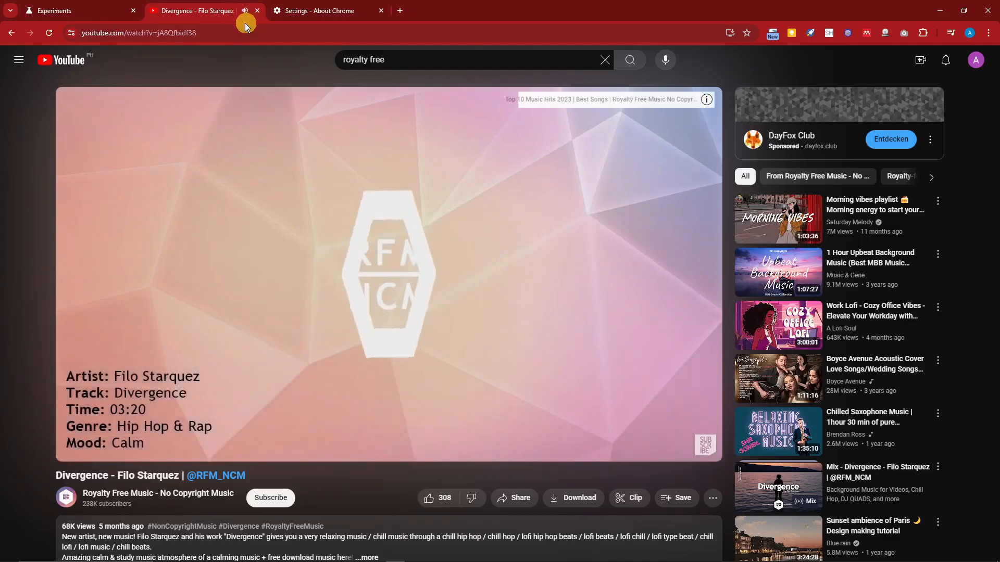
click(244, 10)
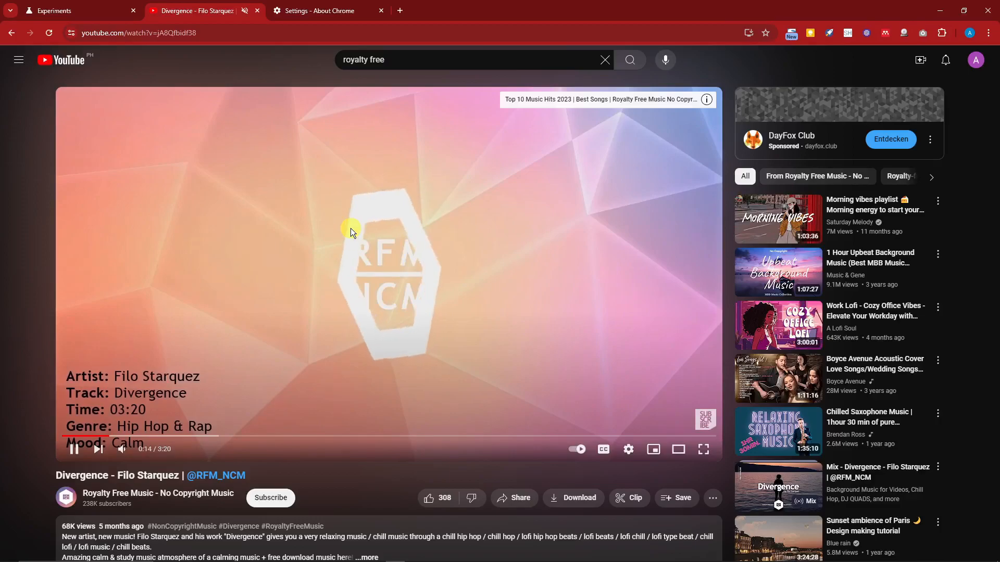
Step: Return to the Experiments page, close the YouTube tab and search the flags for "camera mic"
click(112, 11)
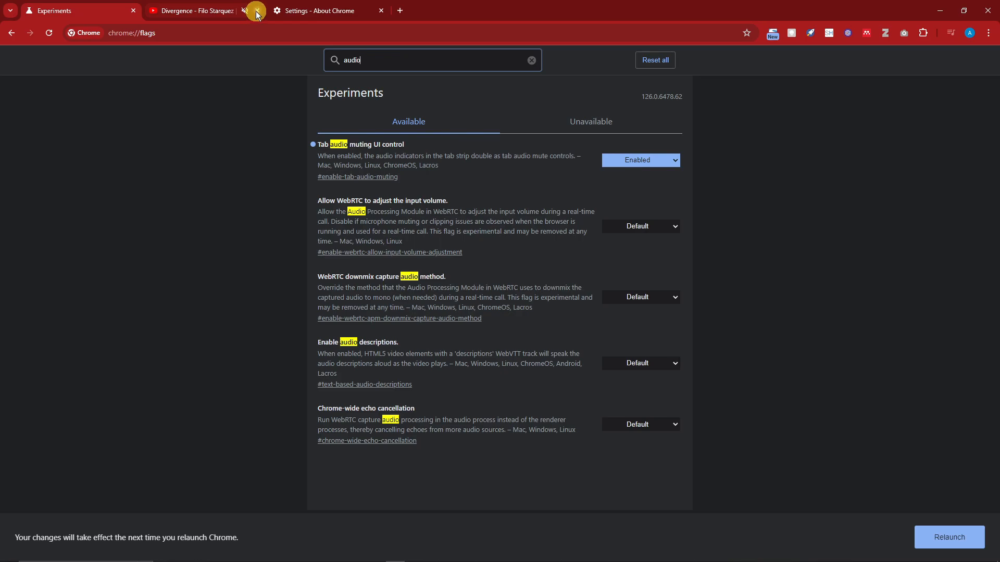
click(256, 11)
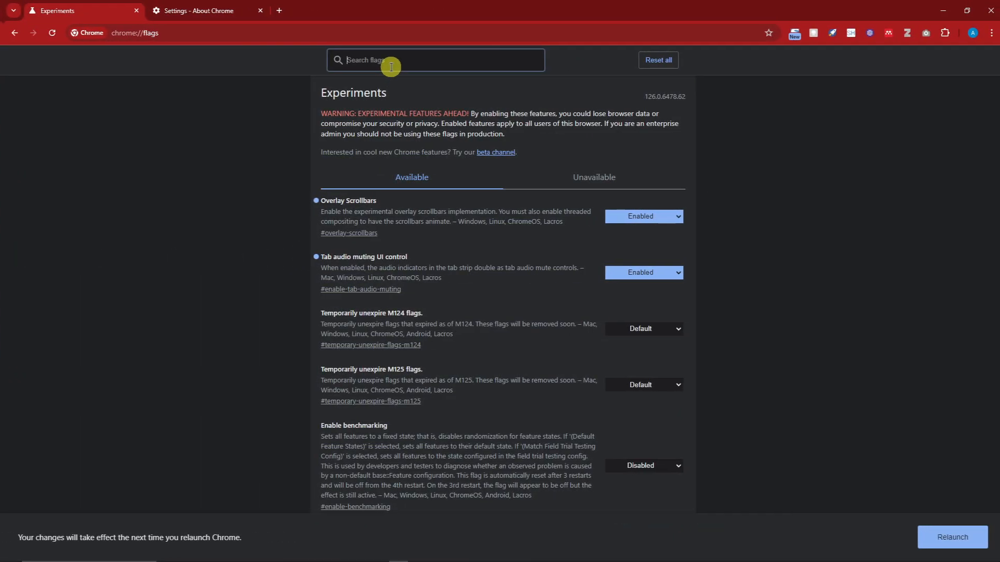
text(camera mic)
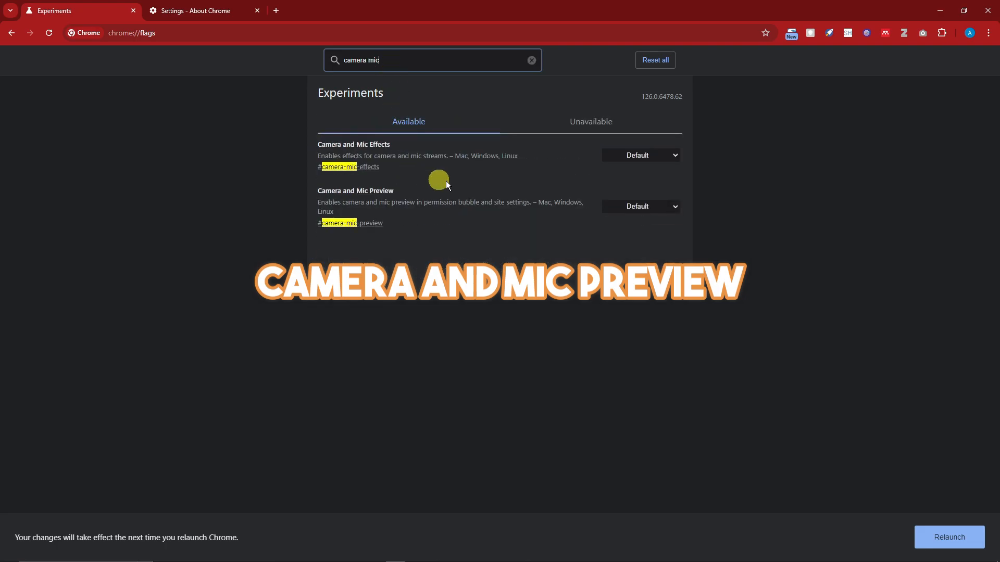
Step: Read the Camera and Mic Preview description and set that flag to Enabled
click(327, 202)
drag(327, 202, 558, 212)
click(531, 211)
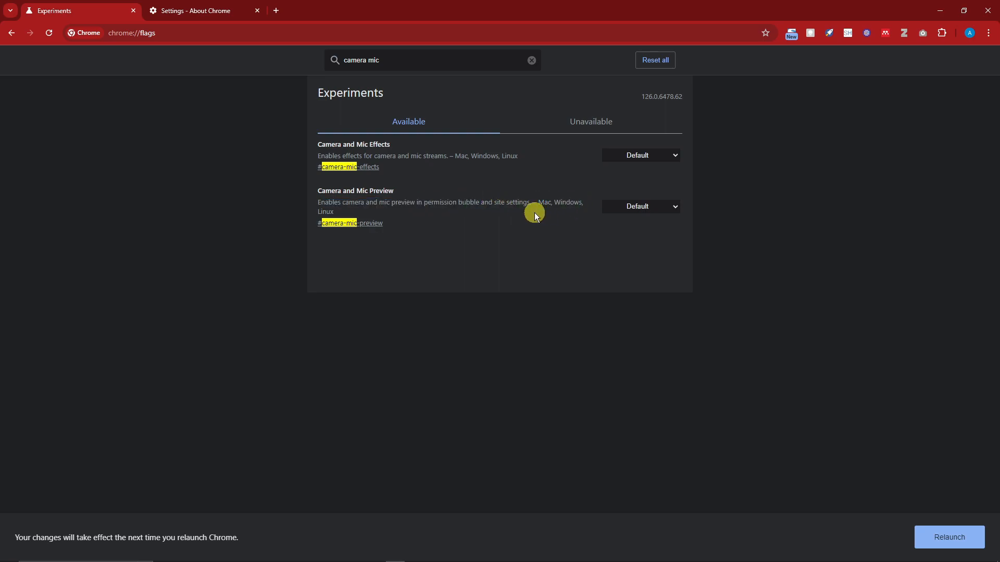
click(662, 206)
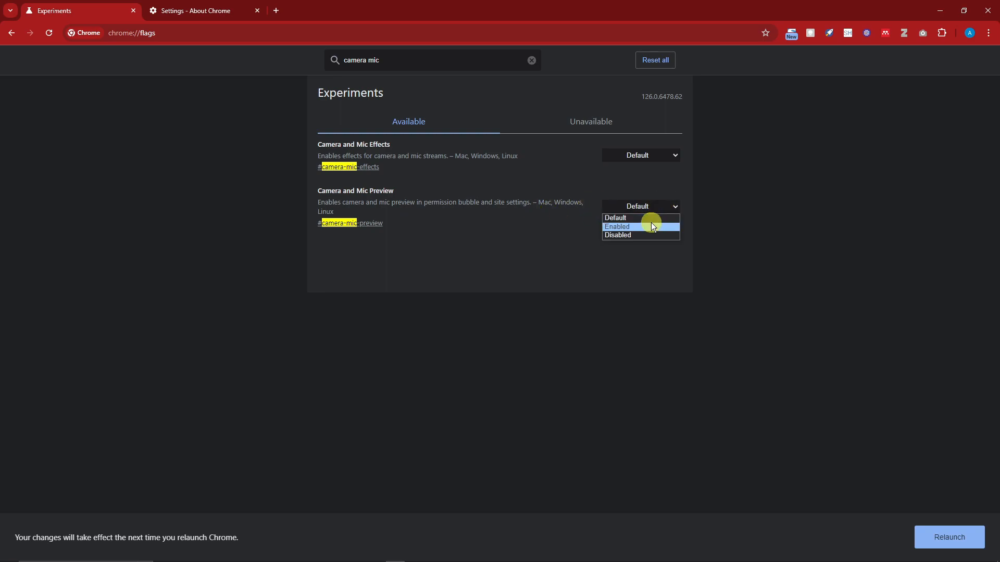
click(612, 225)
Step: Switch to File Explorer and open the image named 4 from the Desktop folder
mouse_move(196, 558)
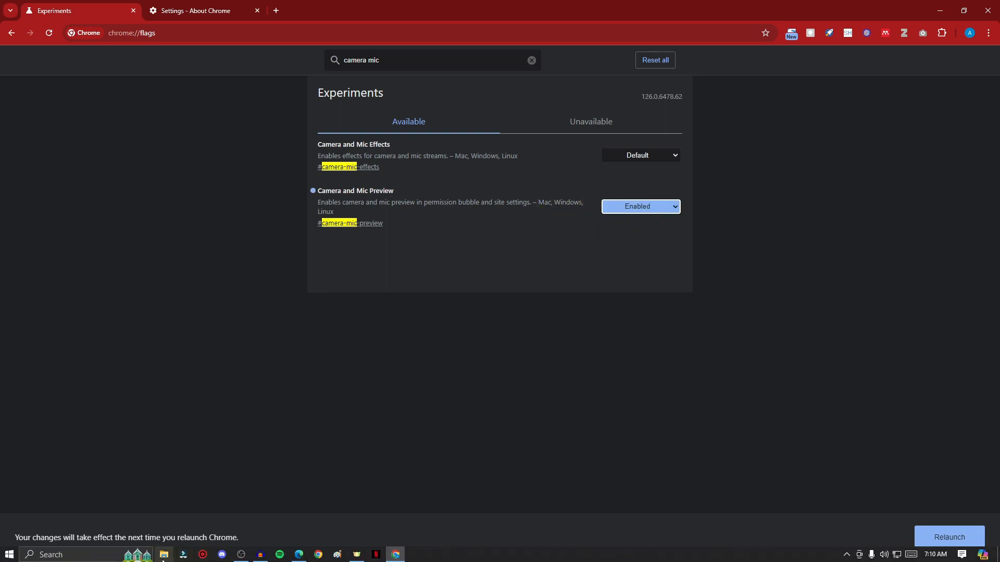
click(165, 555)
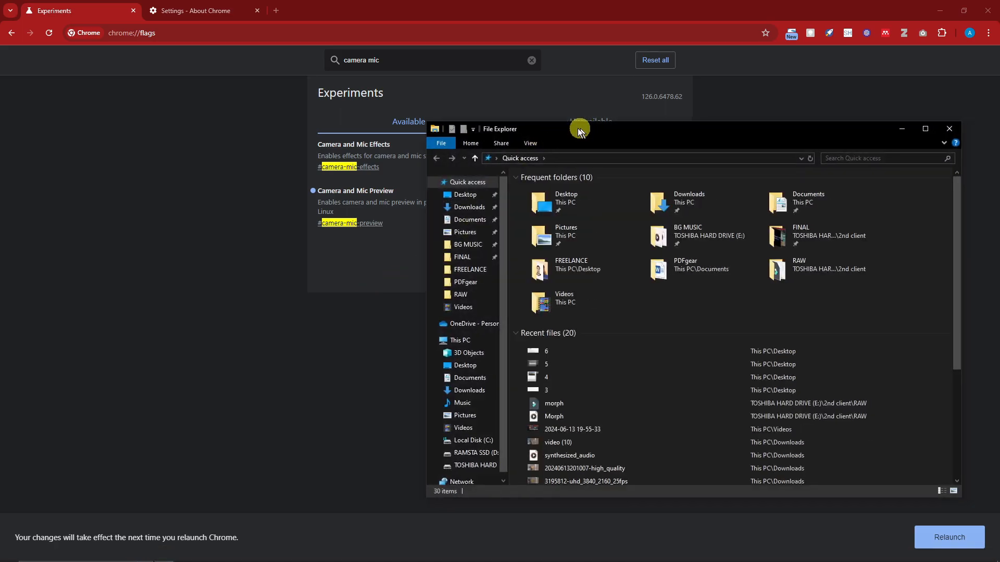
drag(583, 127, 452, 114)
click(348, 178)
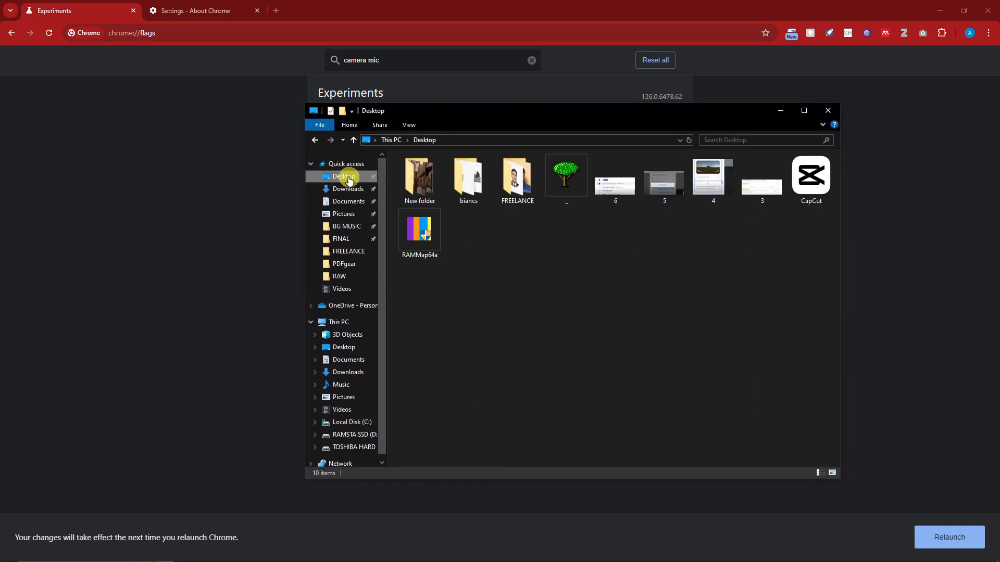
double_click(706, 171)
Step: Enlarge and reposition the 4.jpg viewer window and examine the camera and microphone preview up close
drag(776, 149, 432, 123)
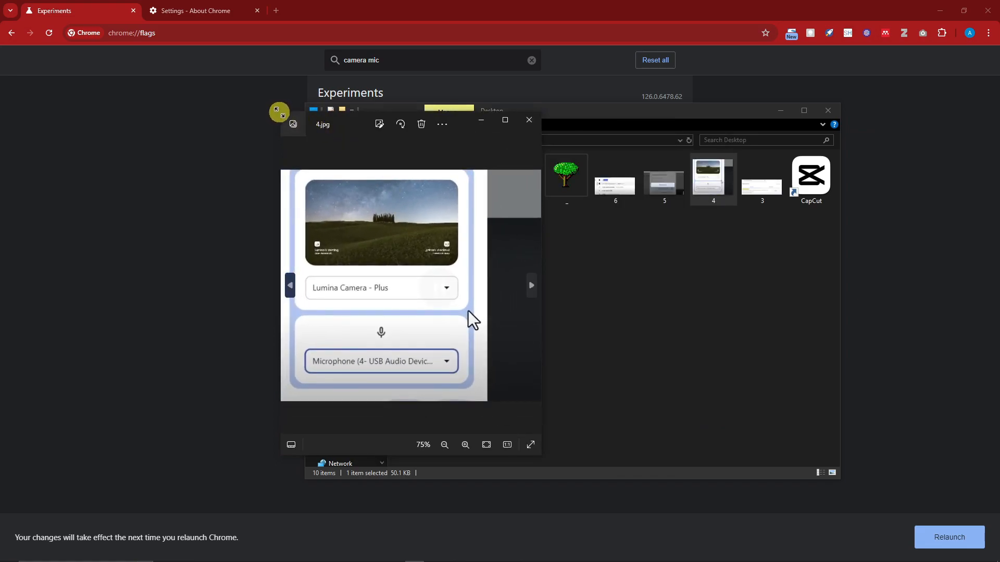
drag(279, 113, 96, 60)
drag(473, 65, 547, 108)
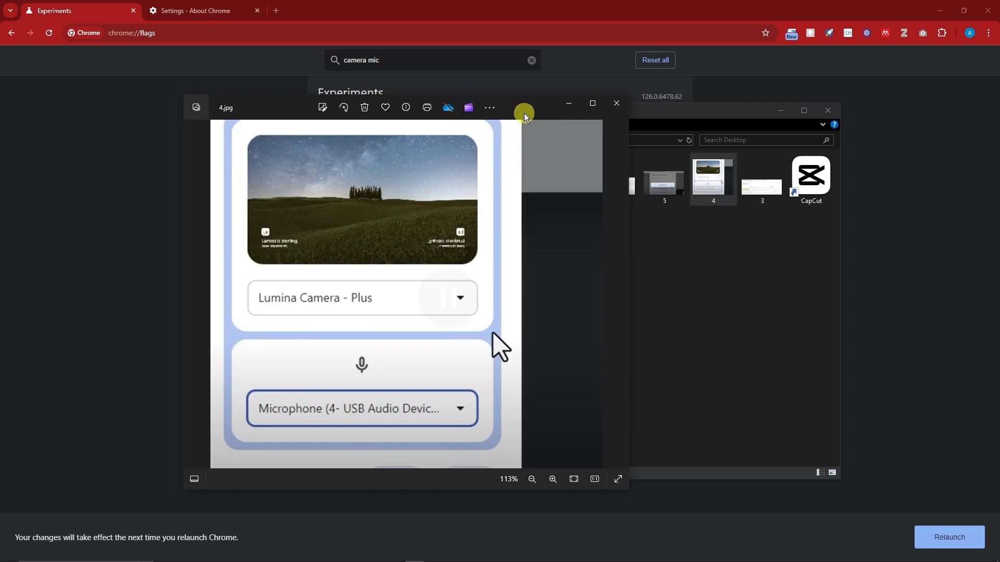
drag(527, 111, 603, 132)
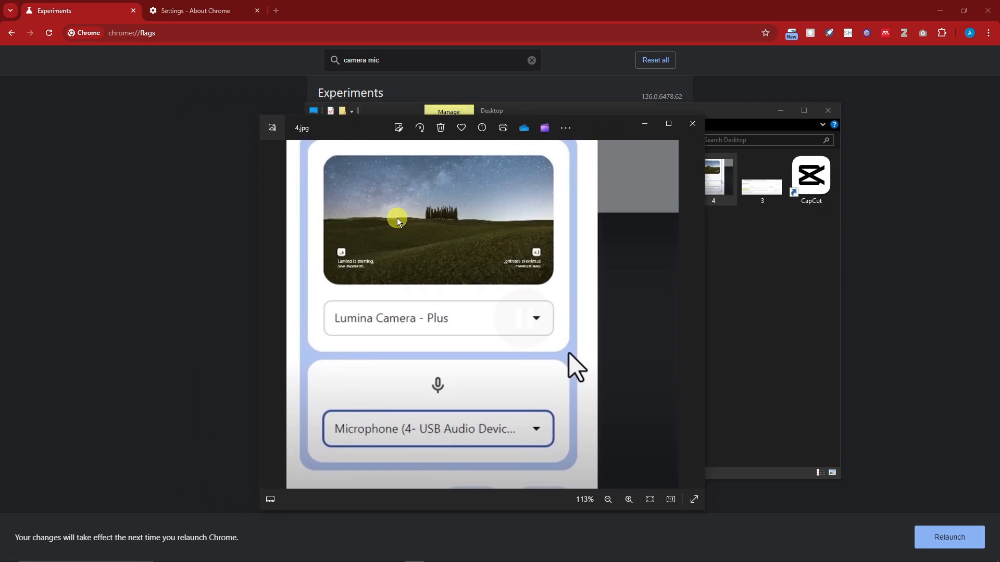
scroll(422, 191, up, 5)
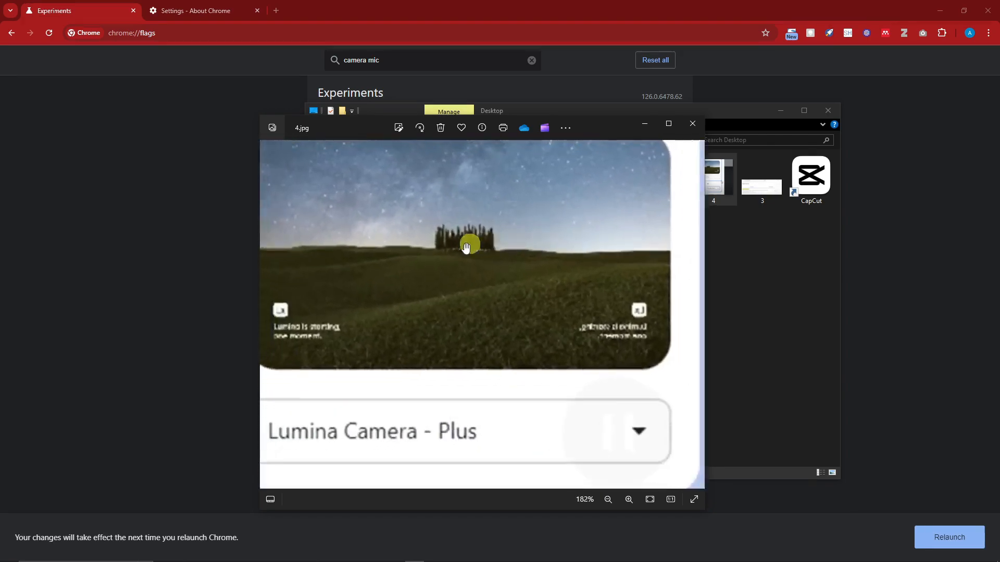
scroll(487, 248, down, 4)
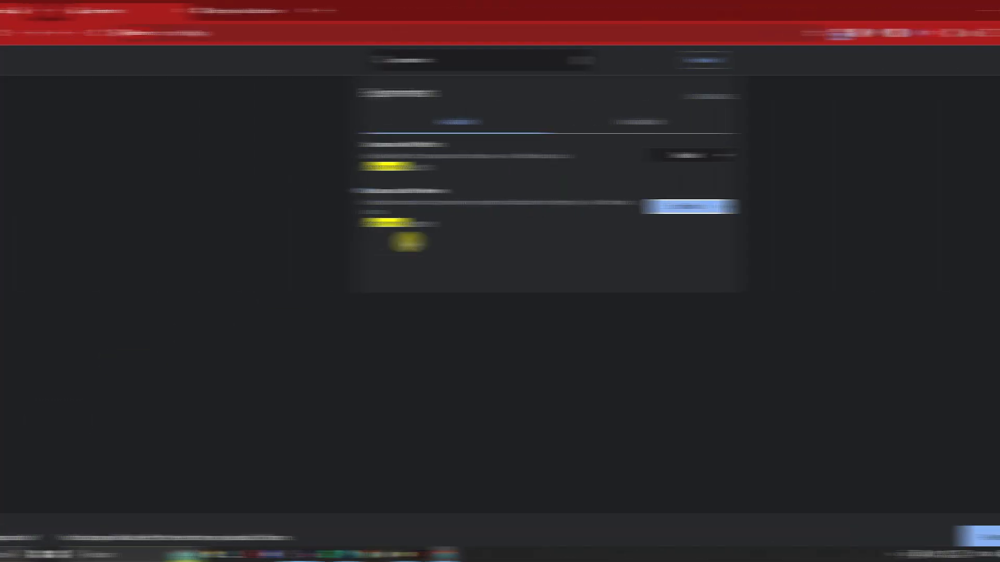
Step: Search the flags for "one time" and examine the One time permission flag's description and supported platforms
click(533, 63)
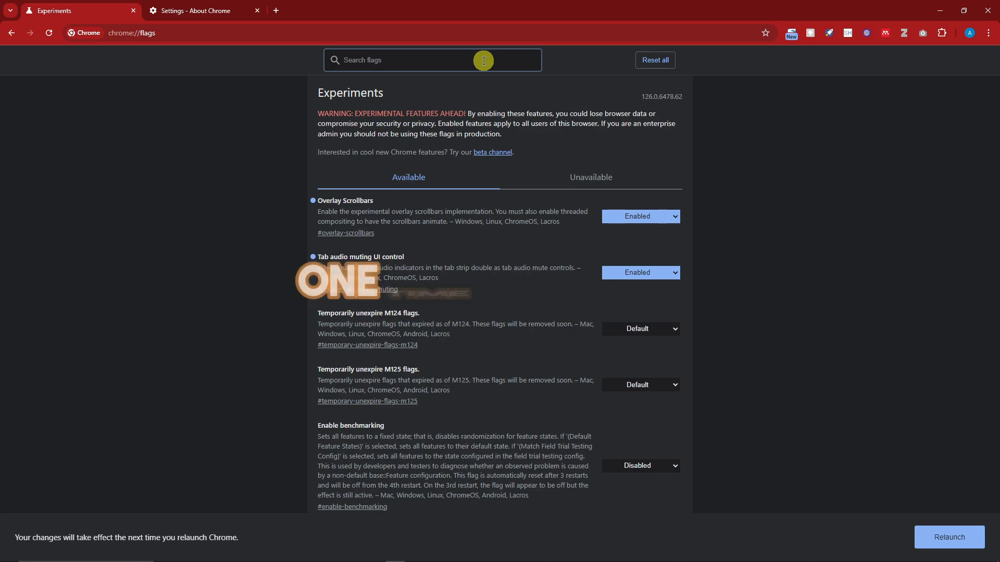
text(one time)
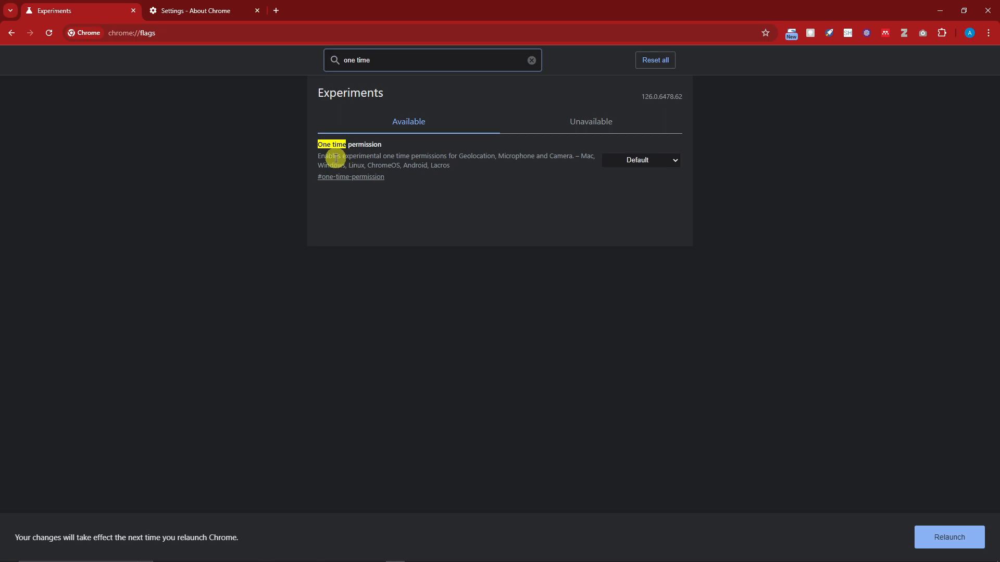
drag(411, 156, 492, 156)
click(522, 153)
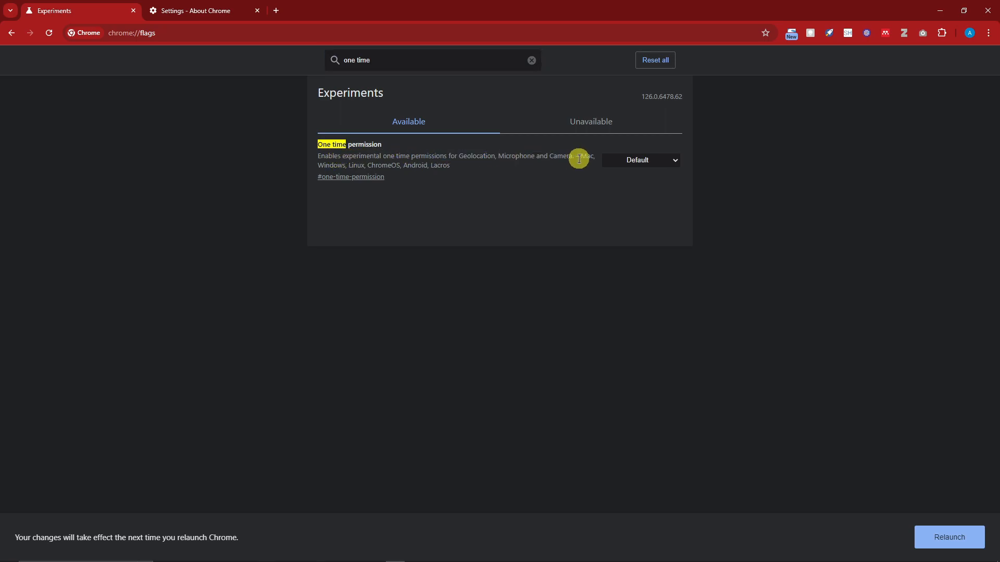
drag(580, 156, 584, 167)
drag(420, 168, 472, 165)
click(472, 165)
drag(581, 156, 589, 160)
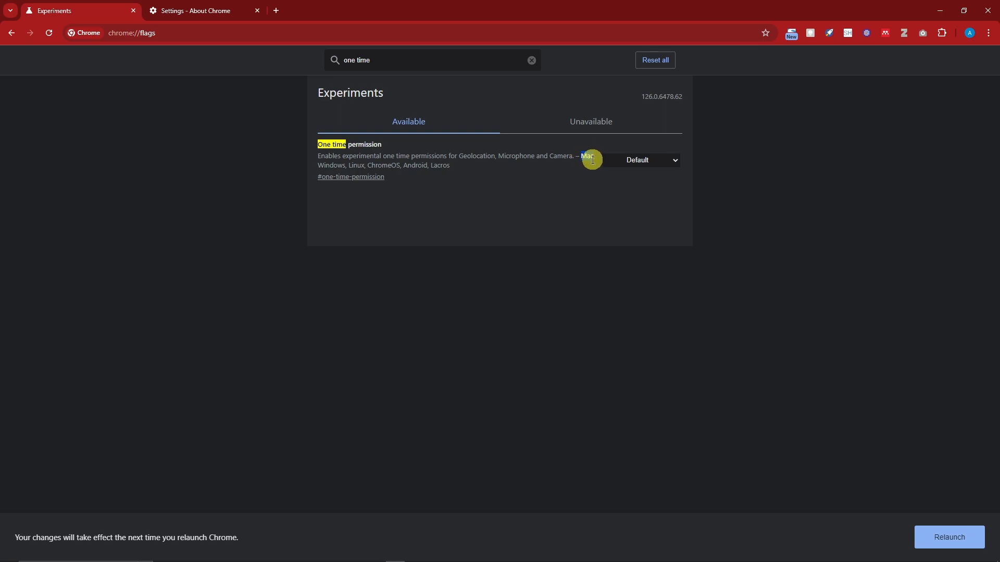
Step: Read the platforms supported by the One time permission flag and set that flag to Enabled
click(593, 160)
drag(349, 167, 429, 166)
click(394, 164)
click(637, 162)
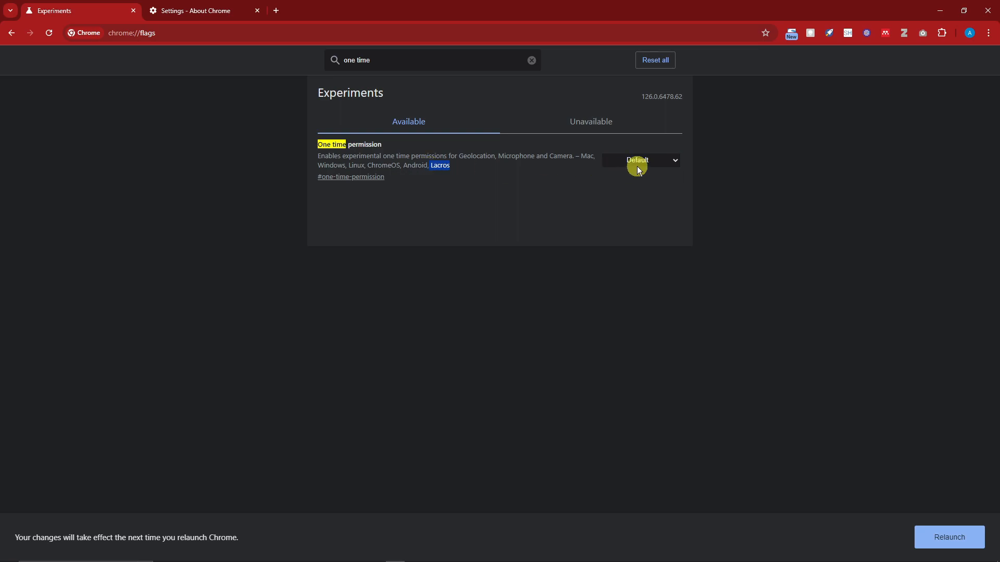
click(630, 179)
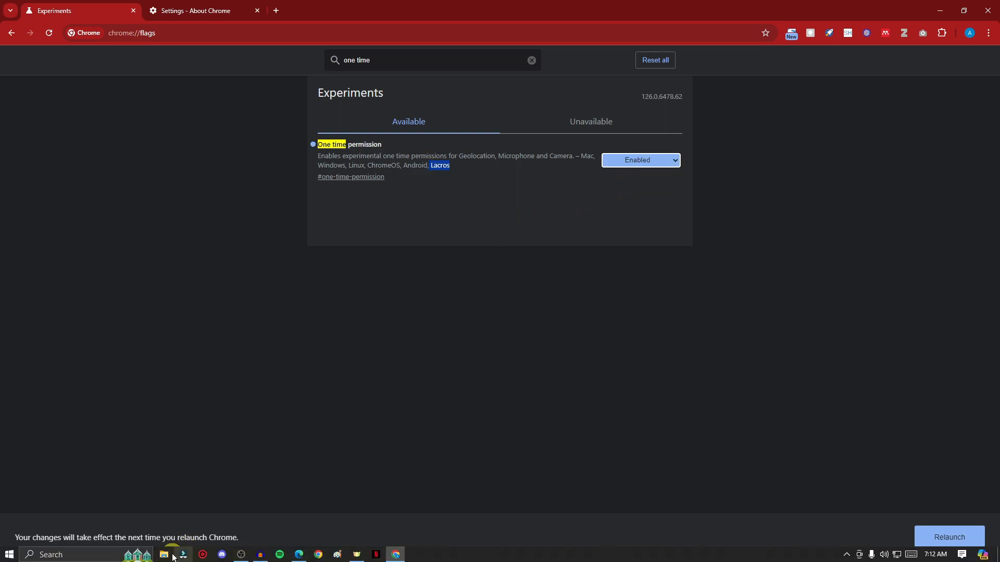
Step: Switch to File Explorer, open image 5 from the Desktop folder, and reposition its viewer window after closing the folder
key(super+e)
click(342, 178)
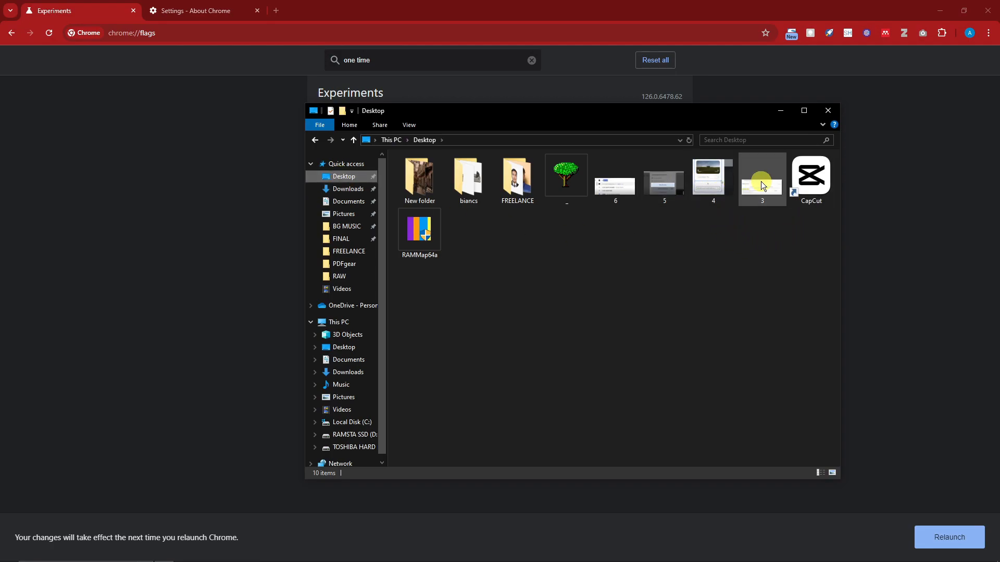
double_click(645, 183)
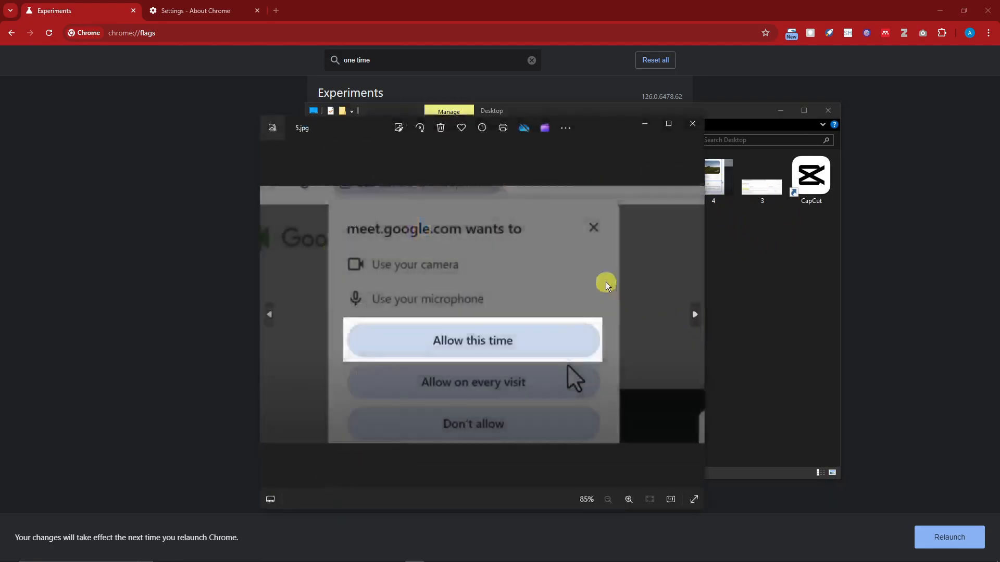
click(828, 110)
drag(594, 128, 620, 108)
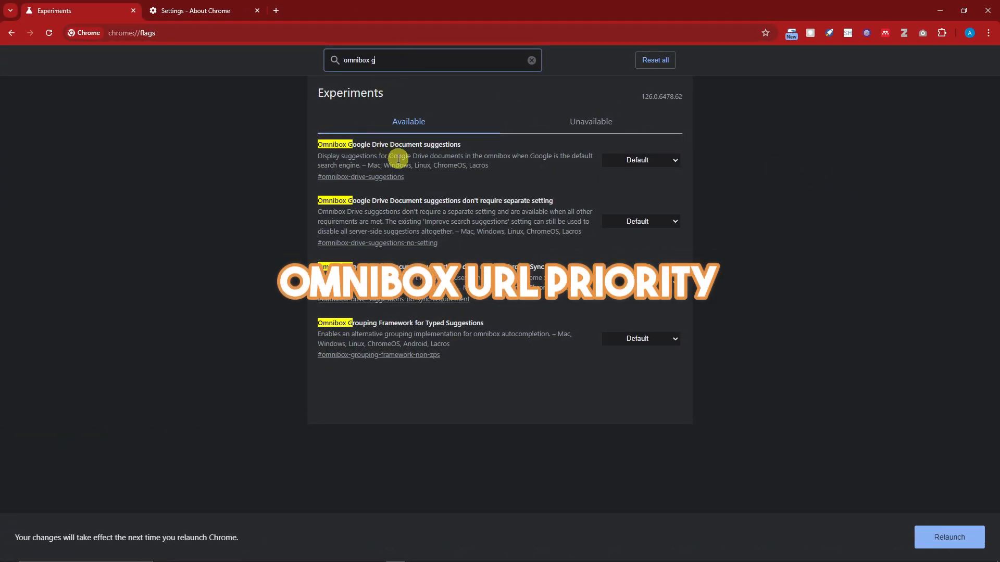
Step: Set the Omnibox Google Drive Document suggestions flag to Enabled and read its description
click(639, 160)
click(640, 176)
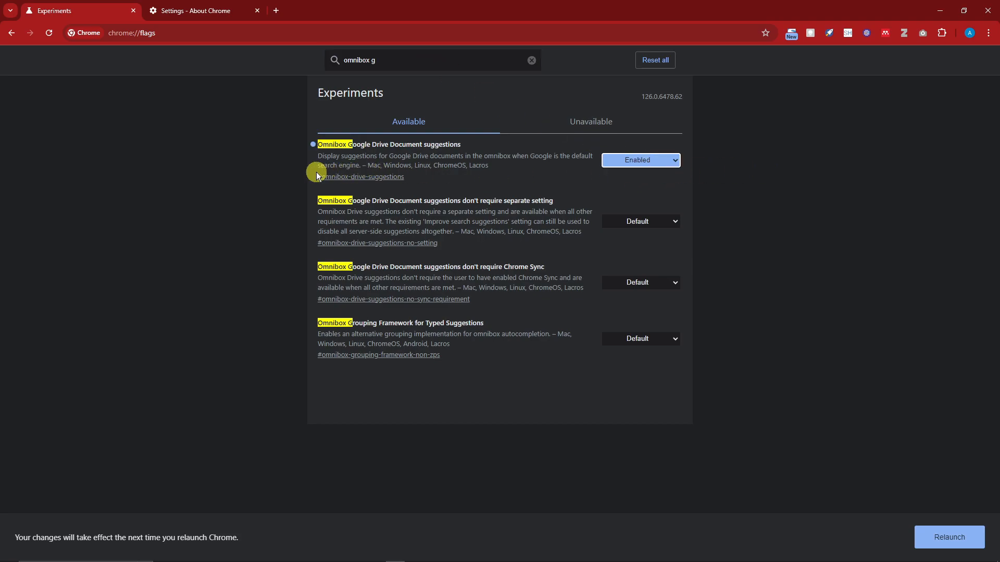
drag(316, 159, 560, 152)
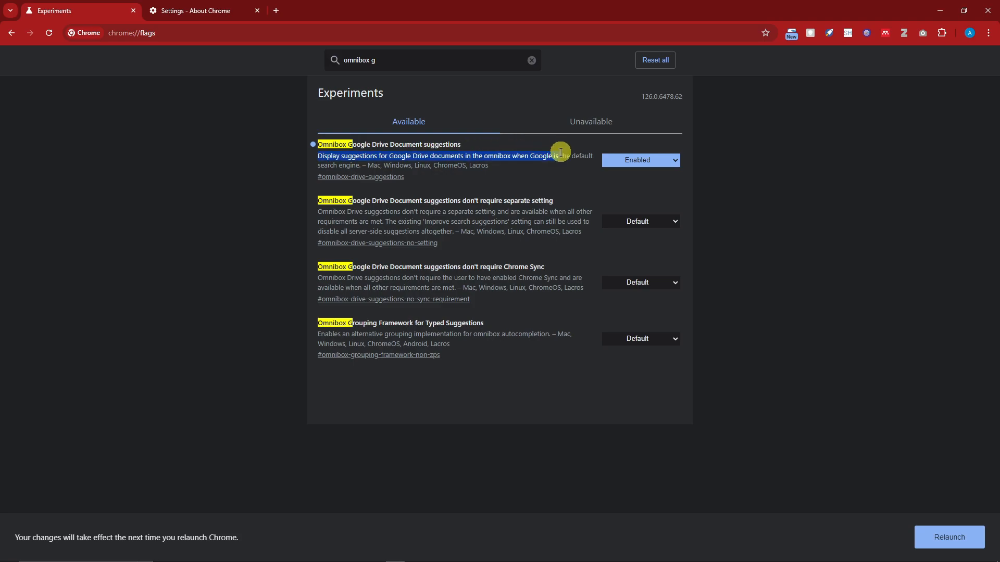
click(512, 201)
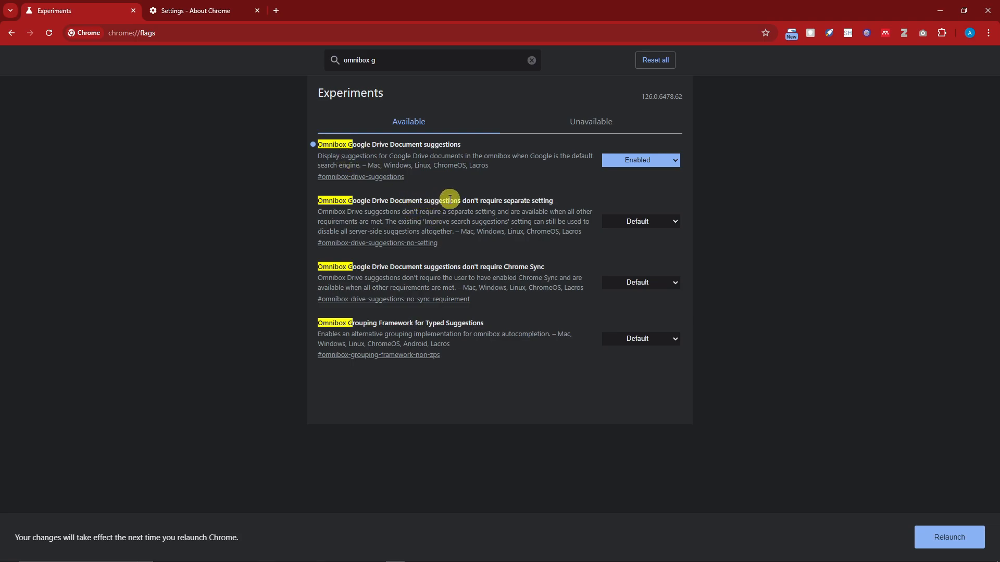
Step: Compare the titles of the Omnibox Google Drive suggestion flags and the Omnibox Grouping Framework flag
drag(469, 201, 564, 202)
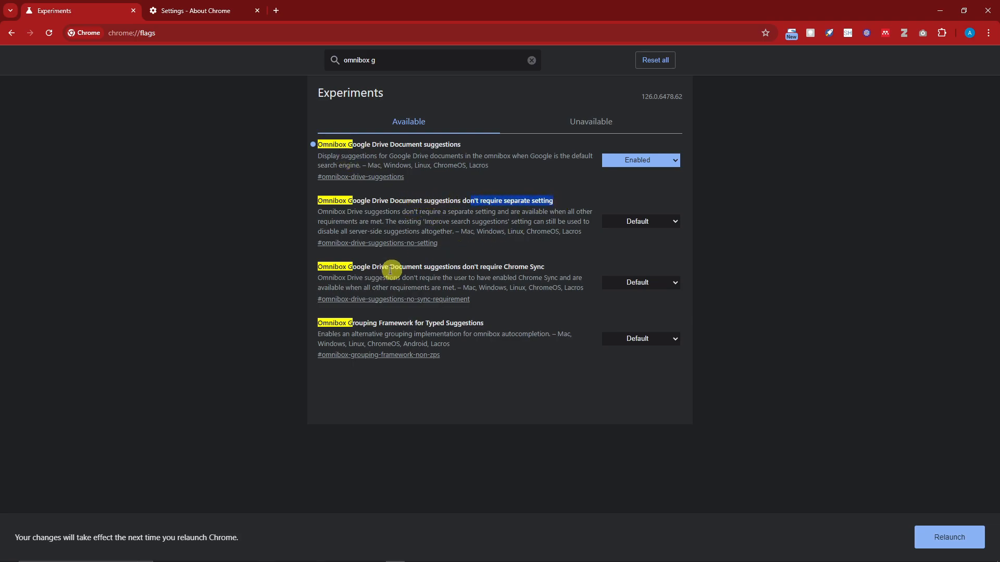
click(390, 260)
drag(520, 268, 547, 267)
drag(348, 322, 484, 327)
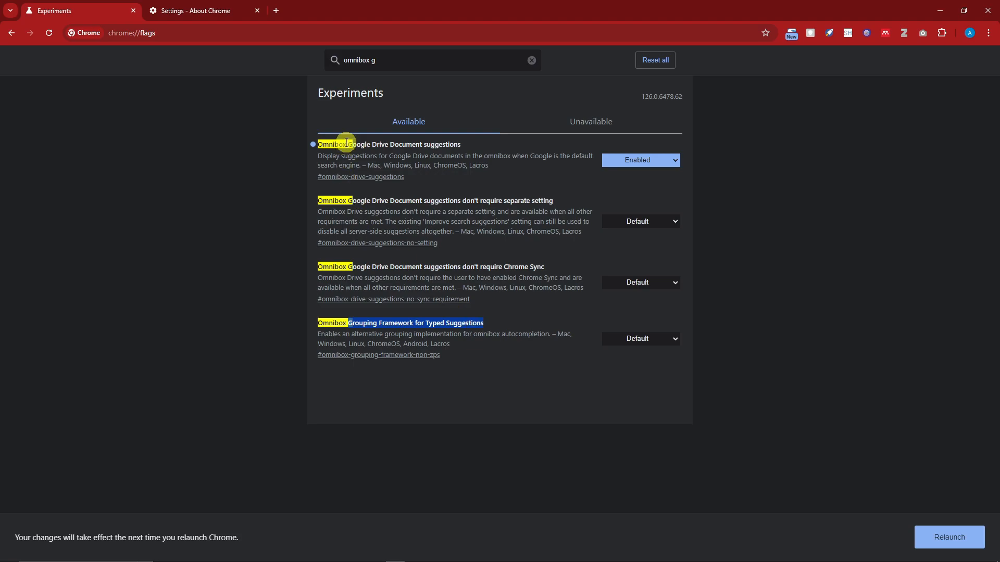
drag(463, 145, 320, 144)
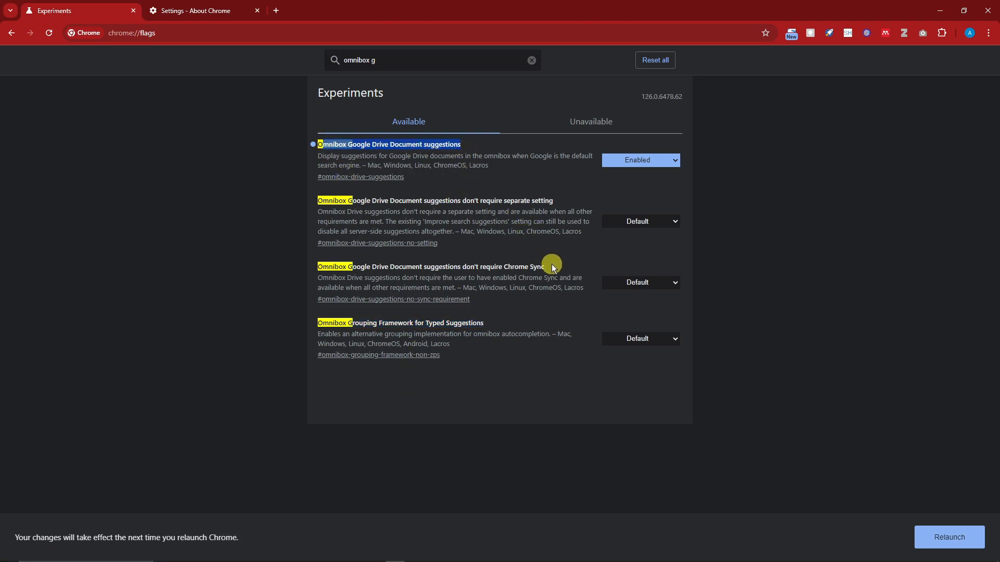
drag(552, 266, 273, 267)
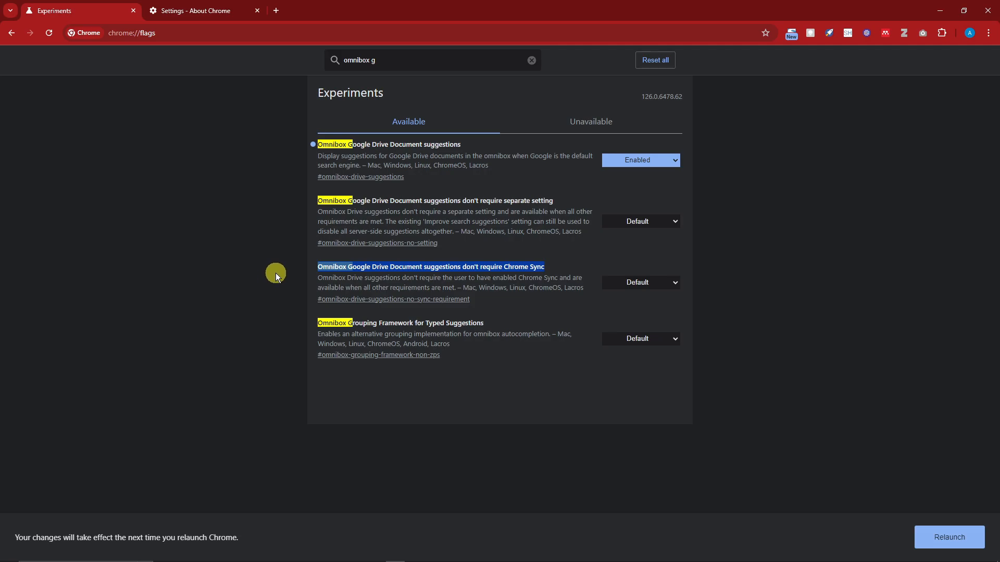
Step: Switch to File Explorer and open the image named 6 from the Desktop folder
click(177, 553)
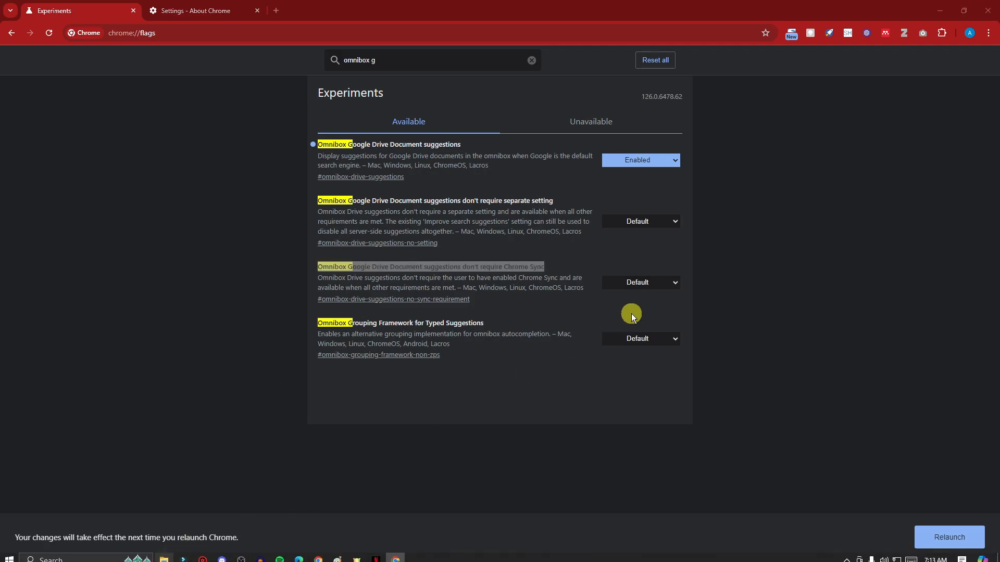
click(345, 177)
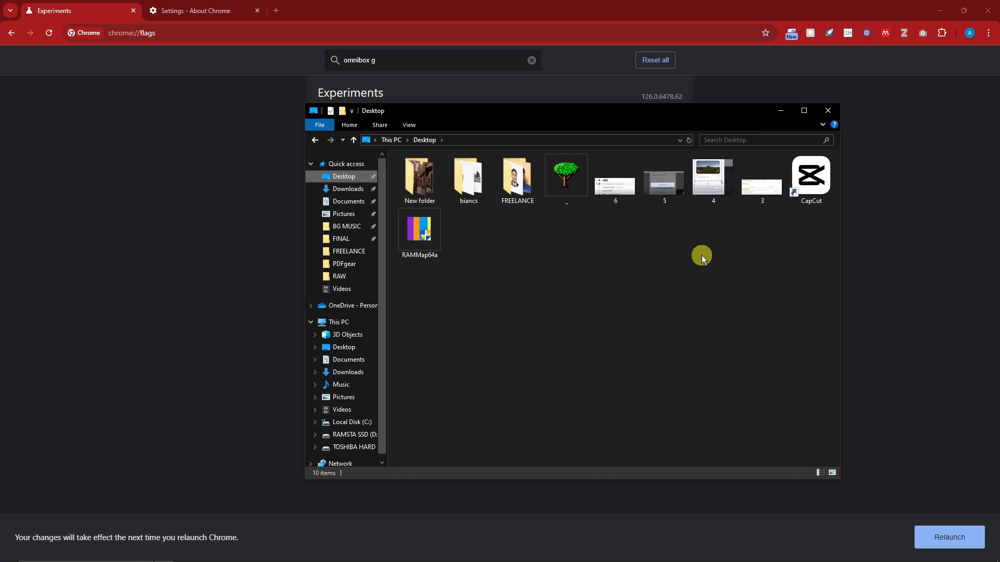
double_click(629, 185)
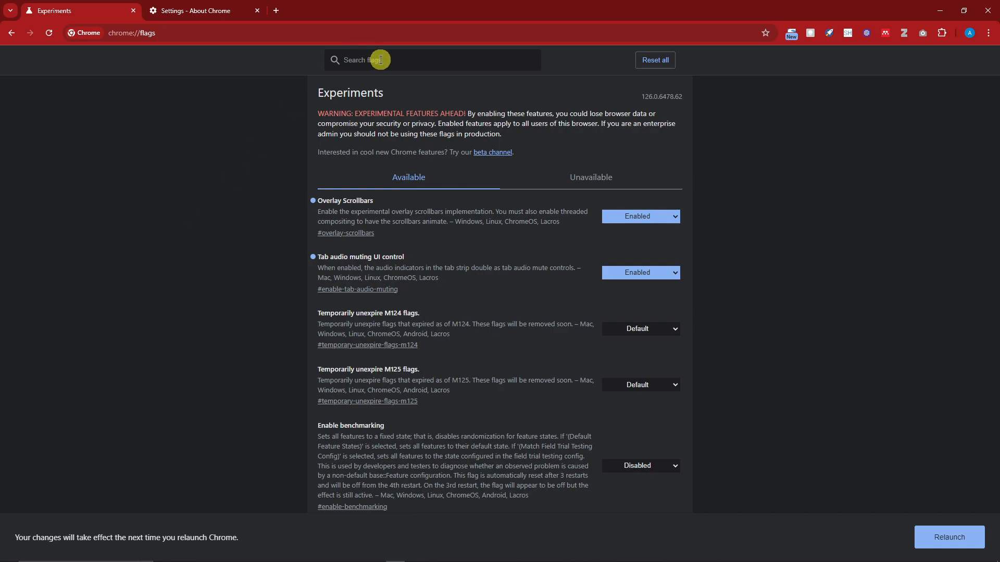
Step: Search the flags for "smooth" and set the Smooth Scrolling flag to Enabled
click(381, 60)
text(smooth)
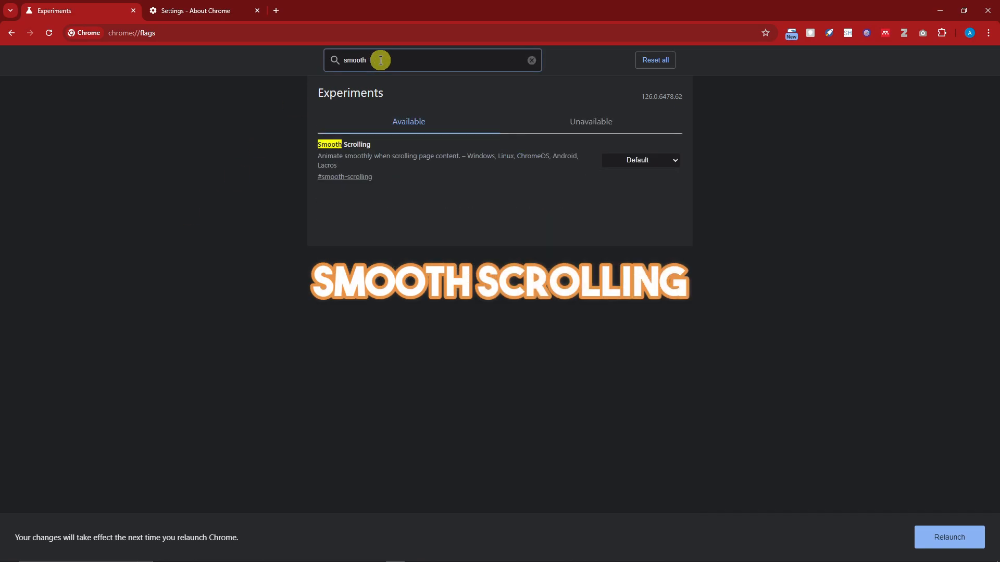
click(670, 160)
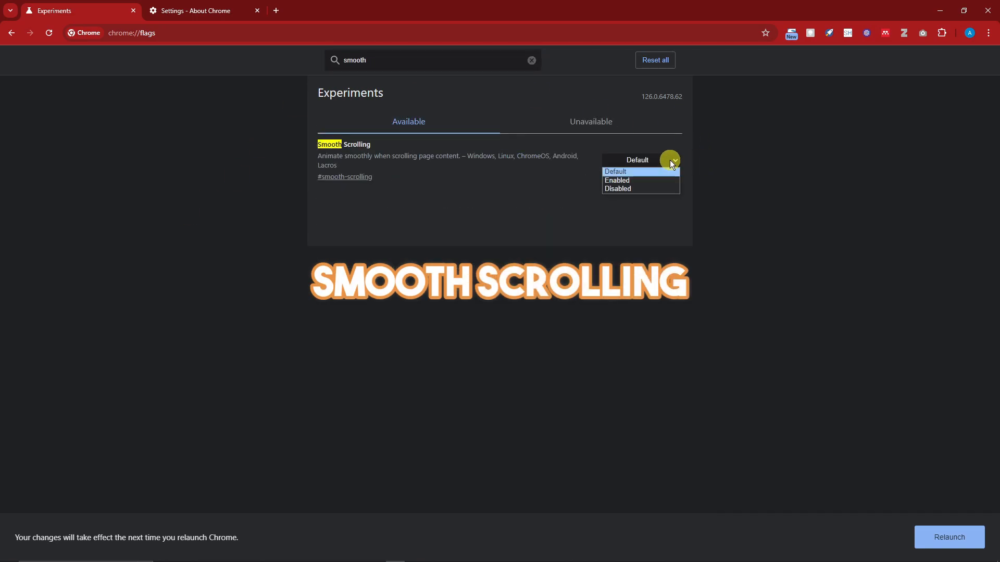
click(644, 180)
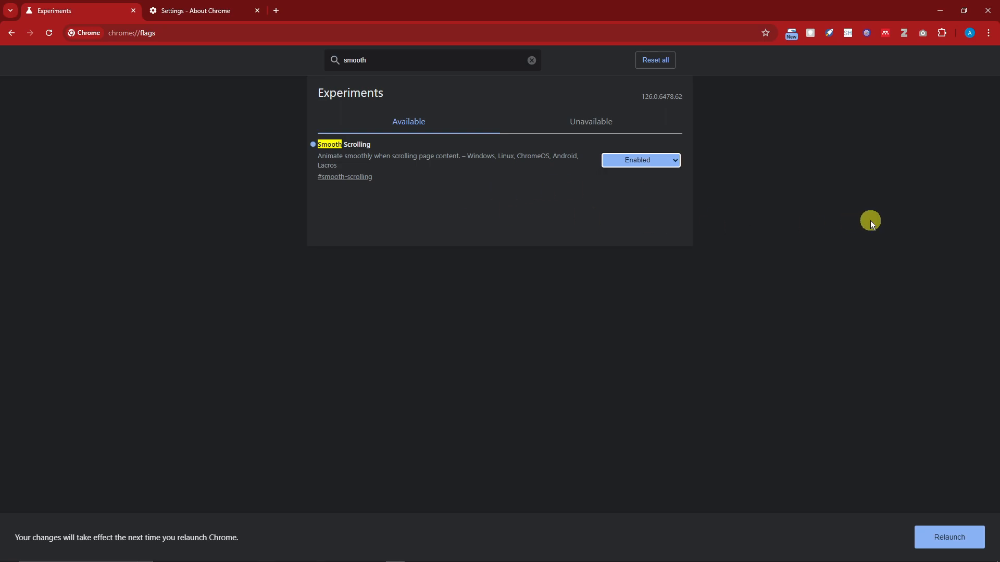
click(445, 183)
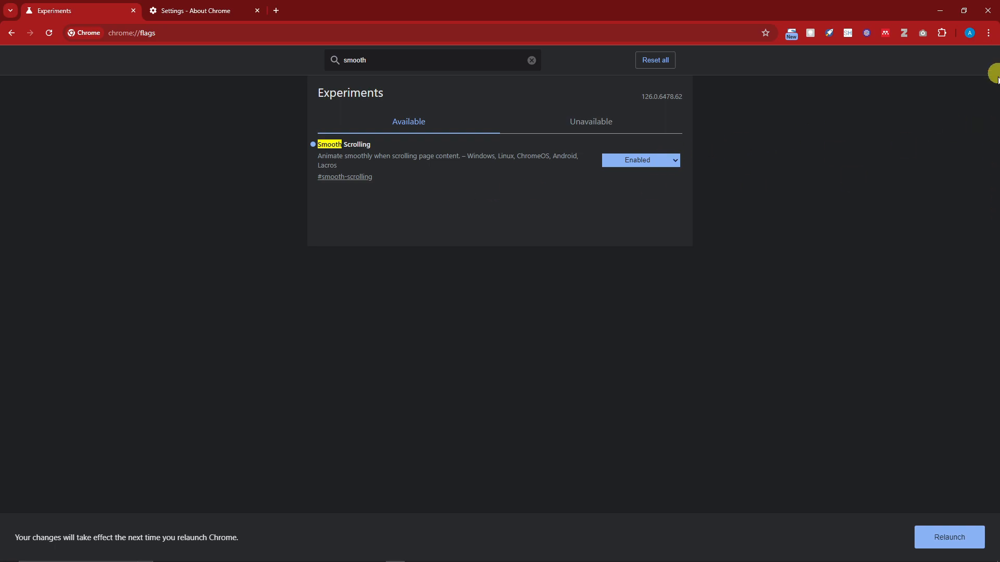
Step: Clear the flag search and move up and down the full flags list to examine how smoothly the page scrolls
click(531, 59)
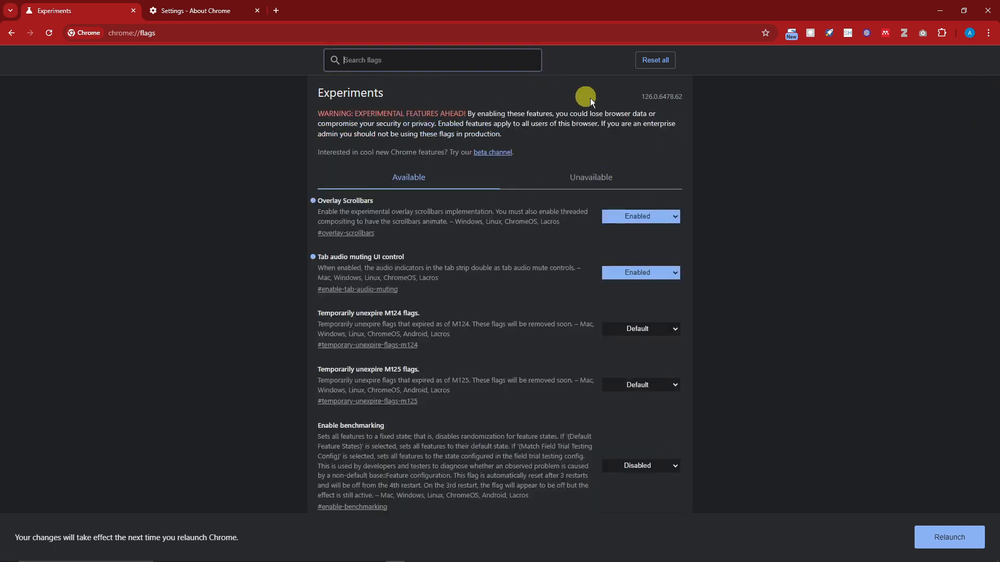
scroll(869, 183, down, 15)
scroll(869, 183, down, 12)
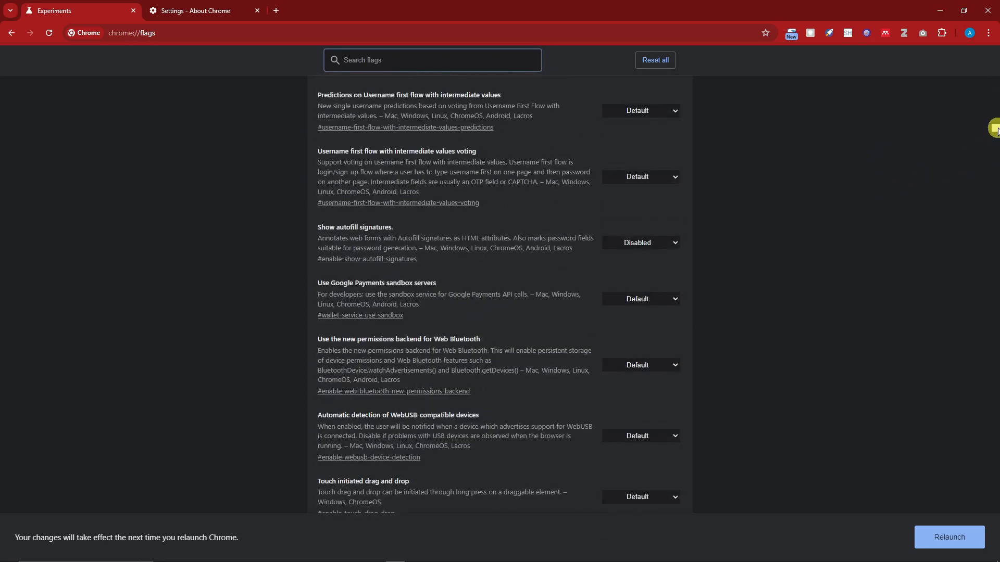
scroll(994, 129, up, 20)
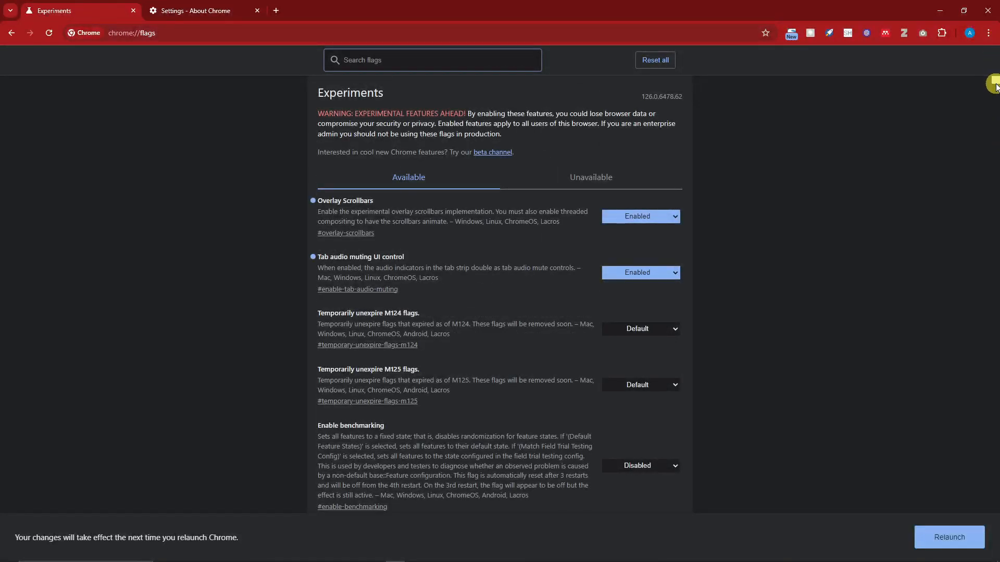
scroll(992, 130, down, 15)
scroll(988, 106, up, 15)
scroll(916, 171, down, 12)
scroll(915, 171, down, 4)
scroll(982, 117, down, 4)
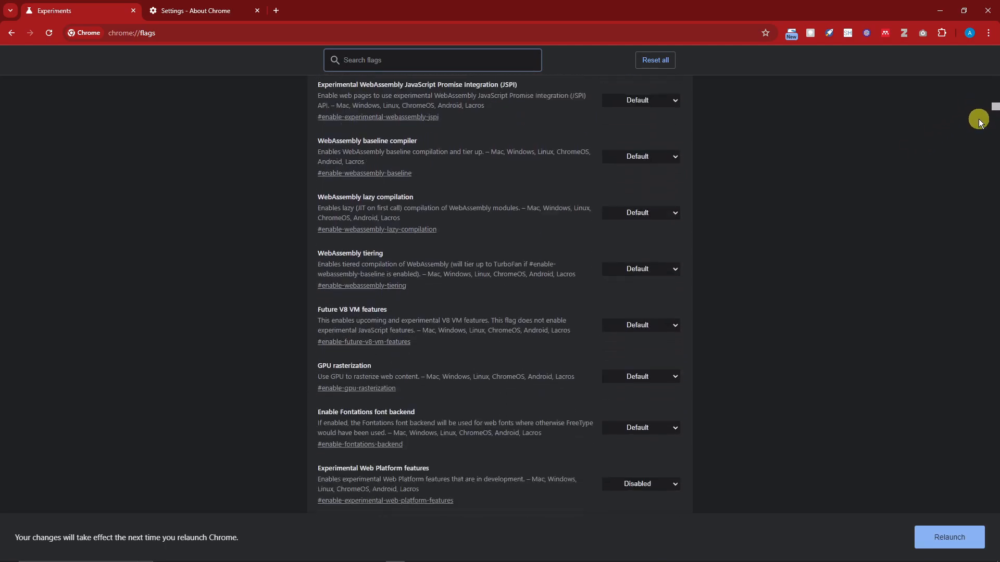
scroll(984, 123, down, 12)
Step: Search the flags for "overlay" and read the Overlay Scrollbars description
click(445, 54)
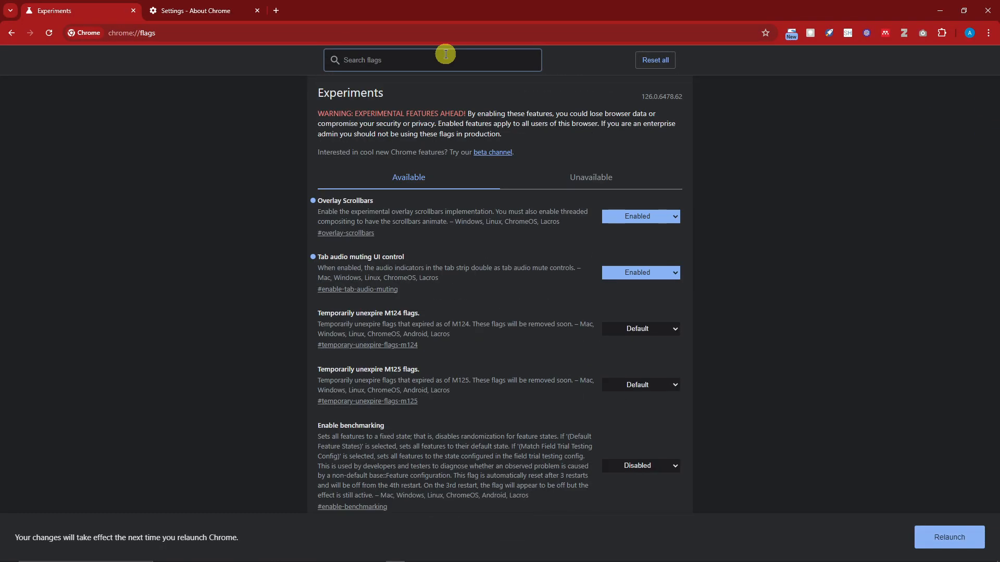
text(overlay)
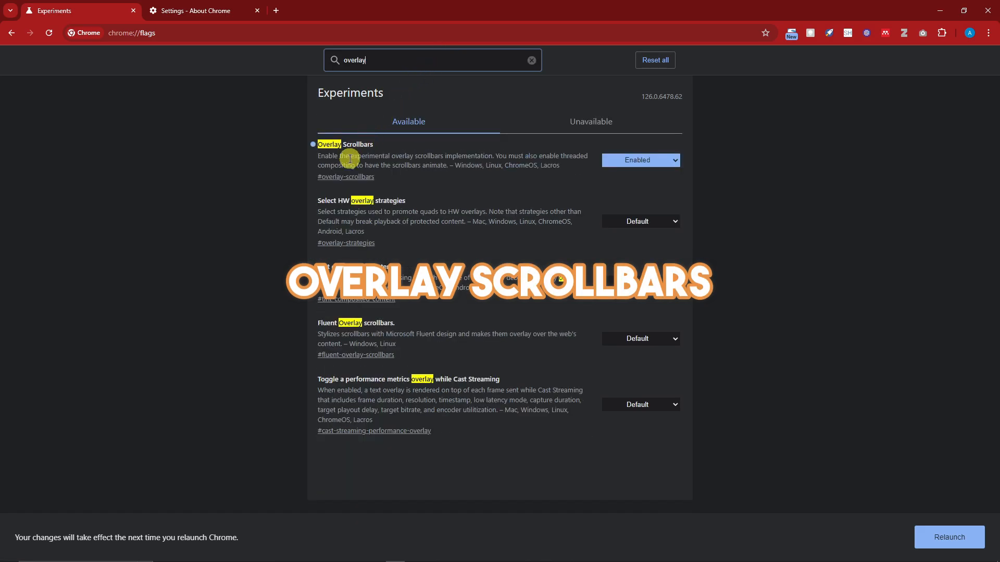
click(324, 157)
drag(324, 156, 568, 174)
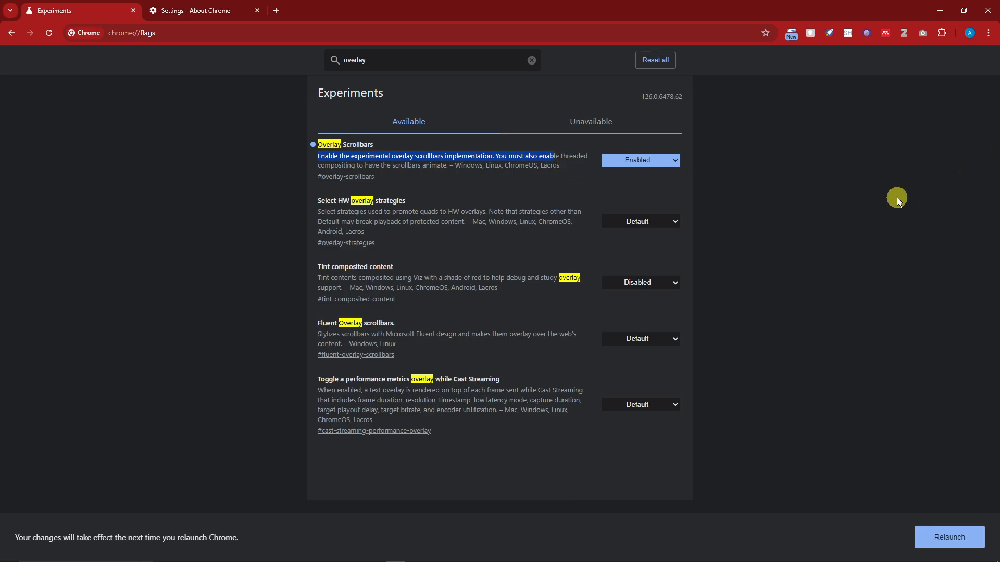
Step: Clear the "overlay" search and examine the scrollbar's appearance while moving down the full flags list
click(531, 60)
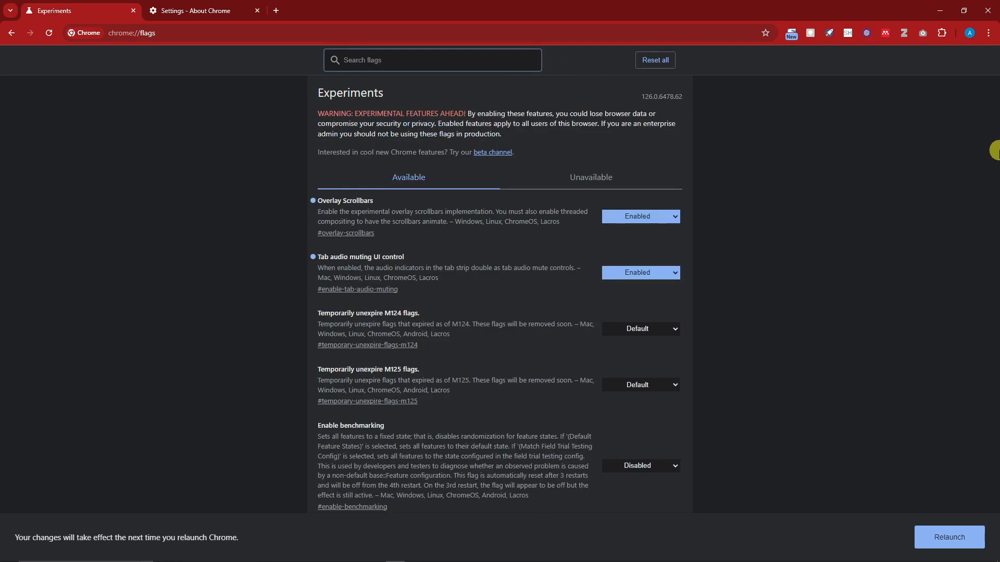
scroll(994, 150, down, 4)
scroll(996, 107, down, 6)
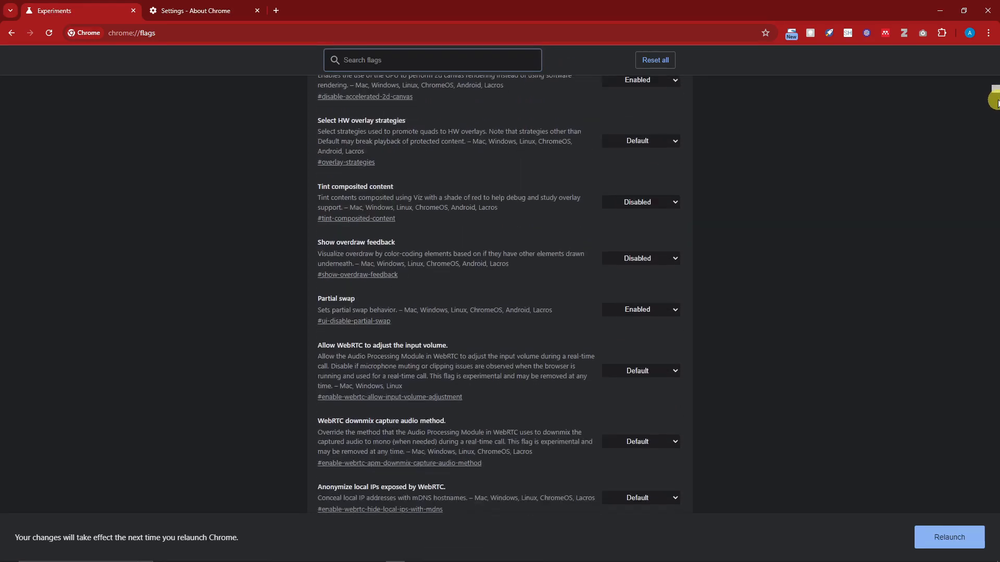
scroll(997, 103, down, 3)
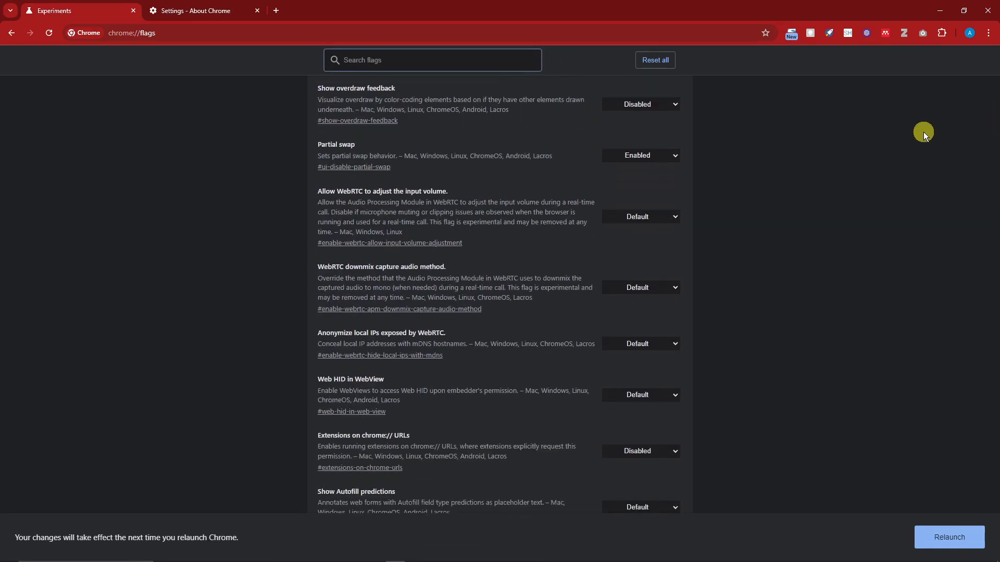
scroll(996, 129, down, 3)
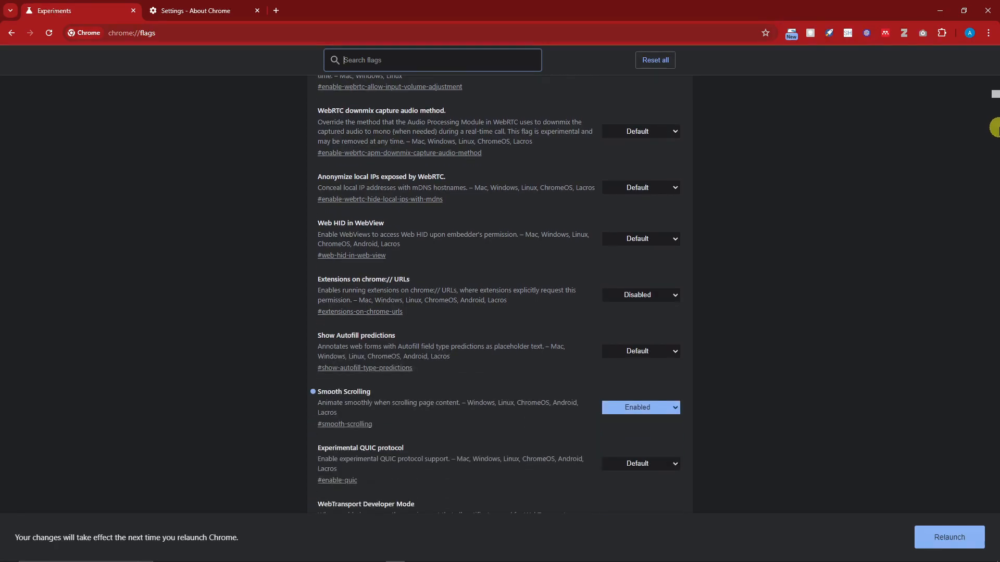
scroll(995, 130, down, 10)
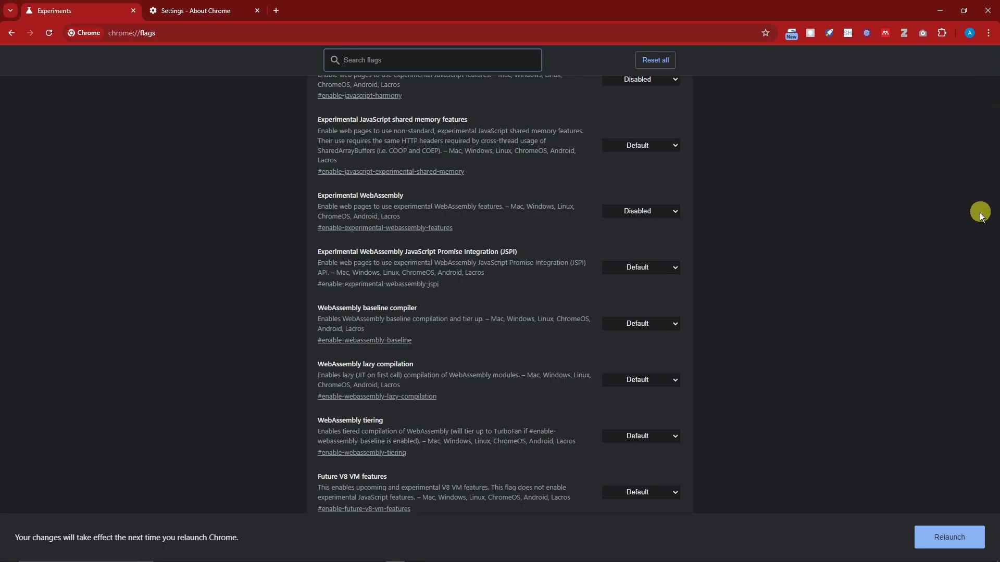
scroll(971, 279, down, 4)
scroll(996, 141, down, 4)
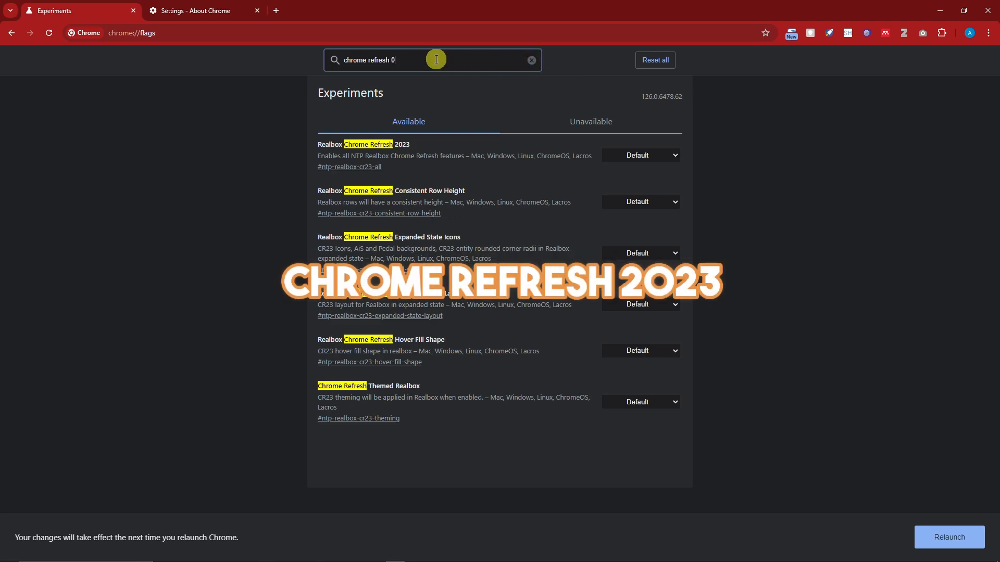
Step: Search the flags for "chrome refresh 2023" and open the image named 7 from File Explorer's recent files
text(023)
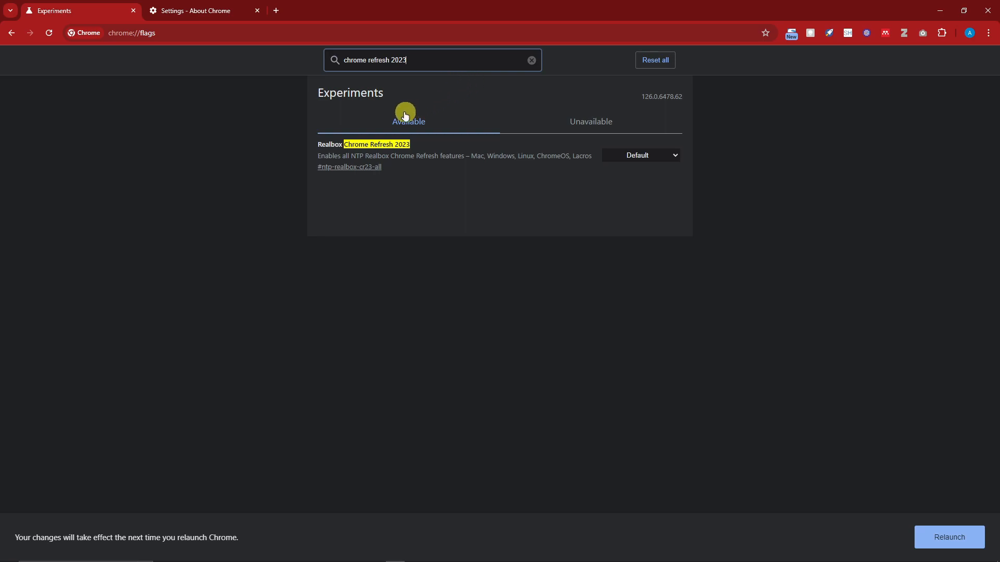
mouse_move(204, 554)
click(164, 554)
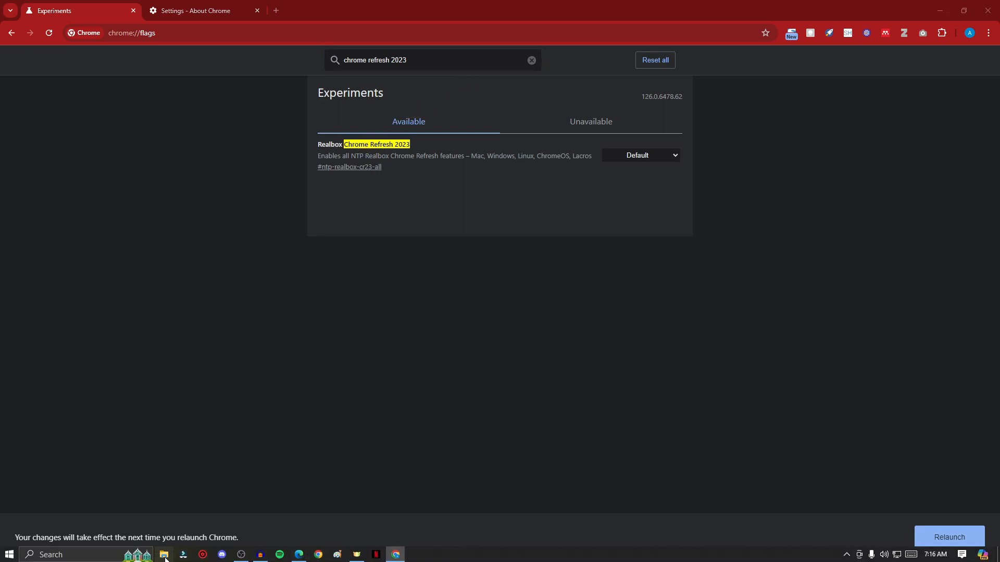
double_click(436, 216)
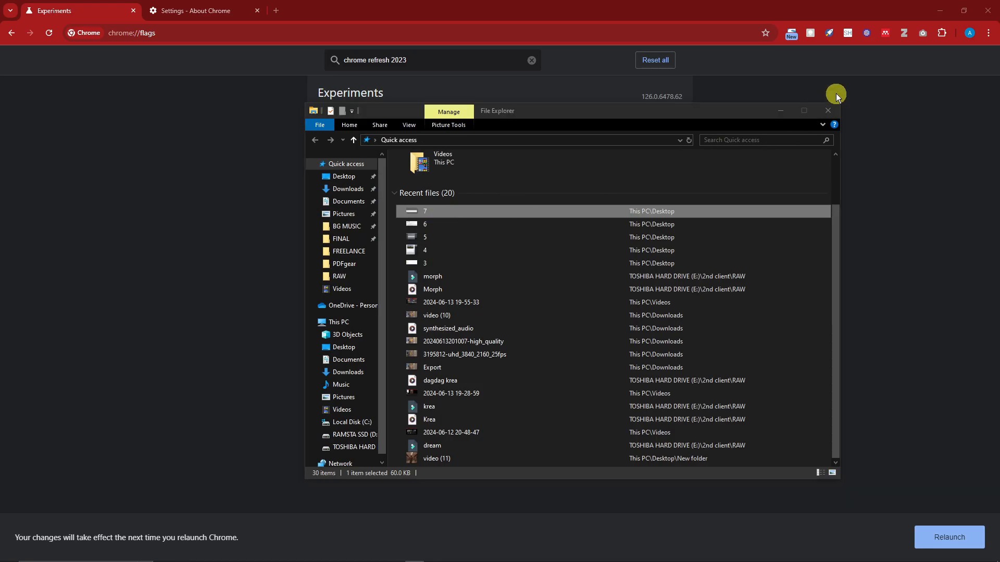
Step: Examine the Chrome Refresh 2023 flag in image 7.jpg beside the search results, close it, and view the Realbox Chrome Refresh 2023 options
click(829, 109)
drag(629, 114, 859, 81)
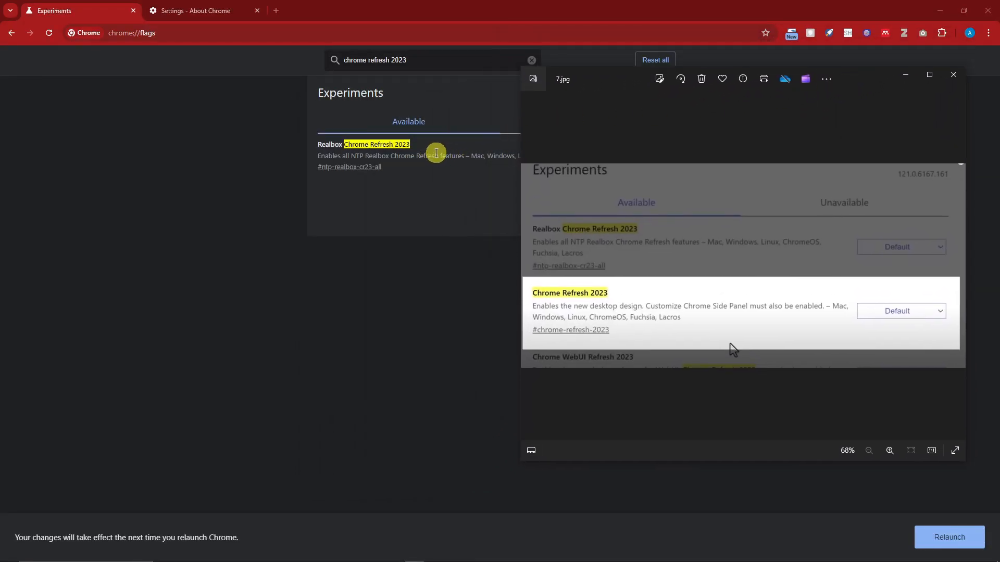
scroll(546, 300, up, 1)
drag(859, 85, 790, 80)
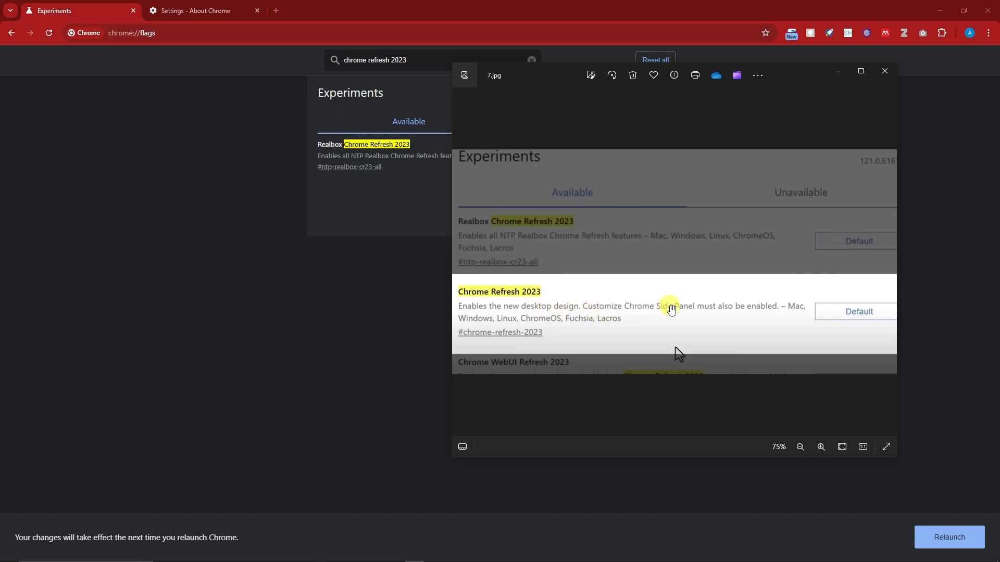
click(884, 71)
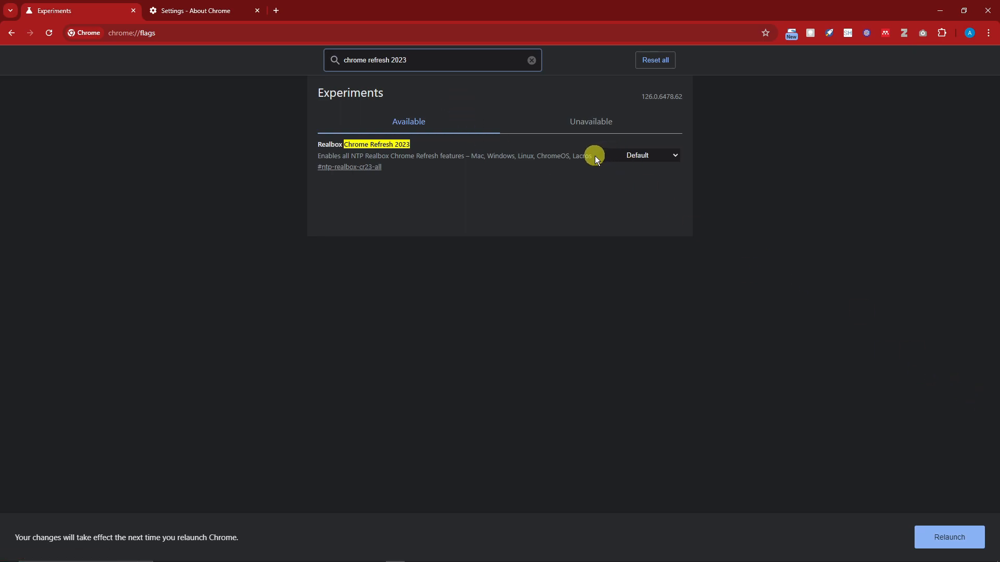
click(642, 156)
click(700, 161)
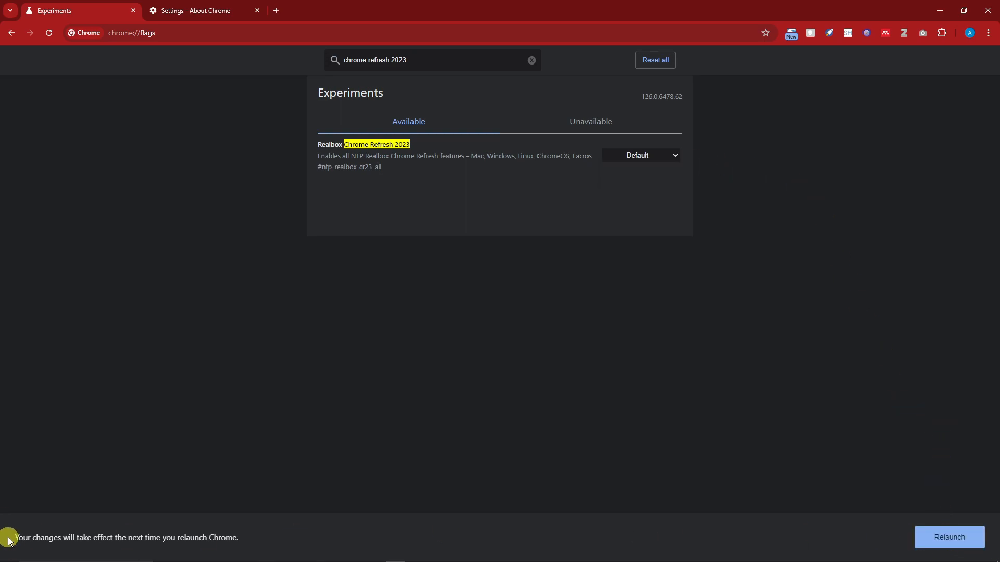
Step: Search the flags for "allow inva" and open the image named 8 from File Explorer's recent files
click(526, 61)
text(allow inva)
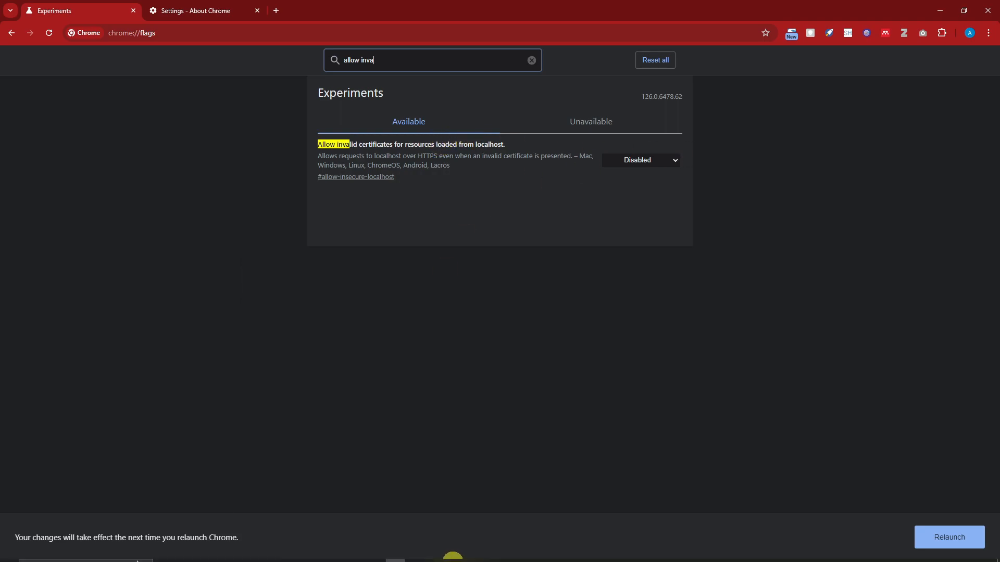
click(170, 555)
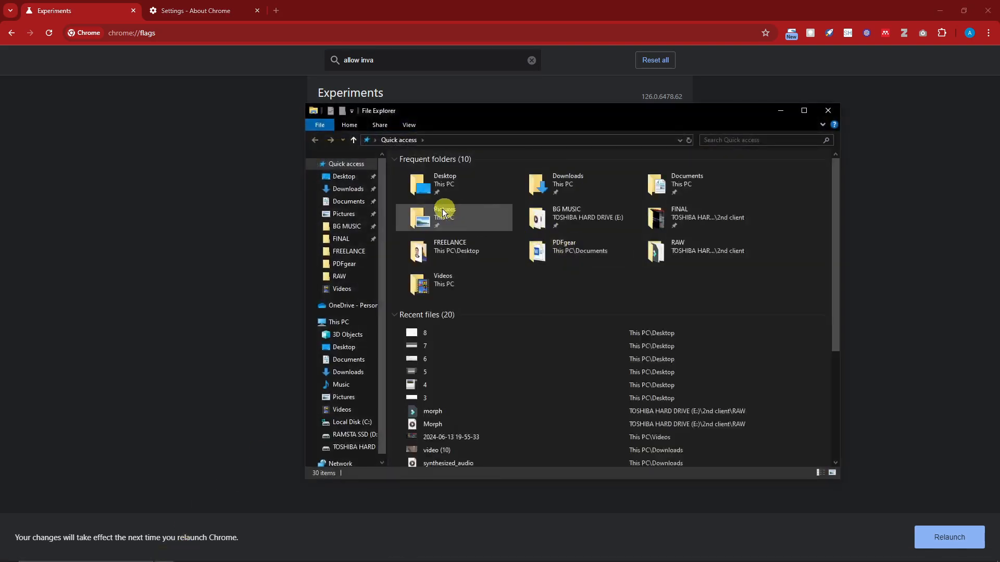
click(418, 333)
double_click(418, 333)
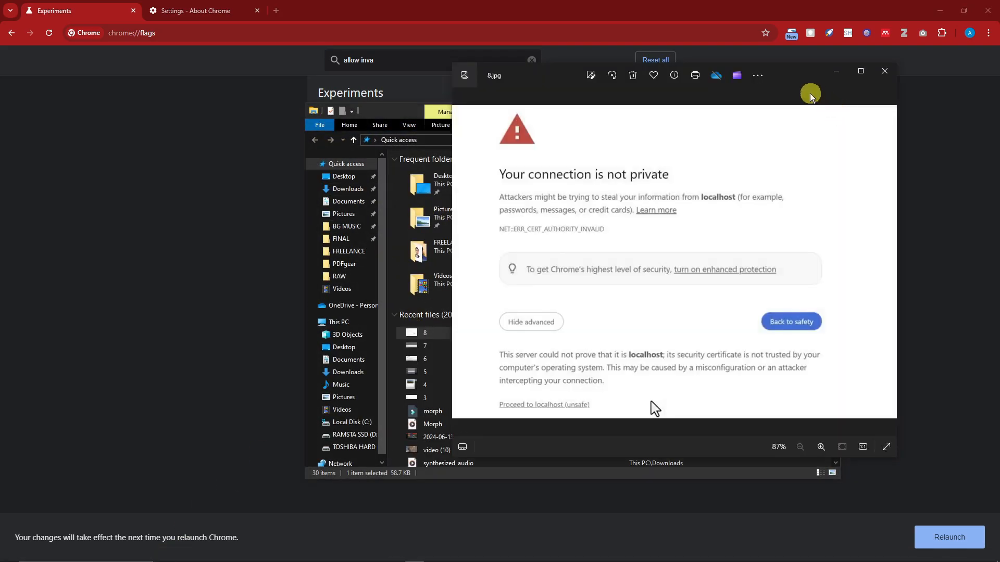
Step: Close File Explorer, enlarge and reposition the 8.jpg image window to read the localhost certificate warning, and minimize it
click(829, 112)
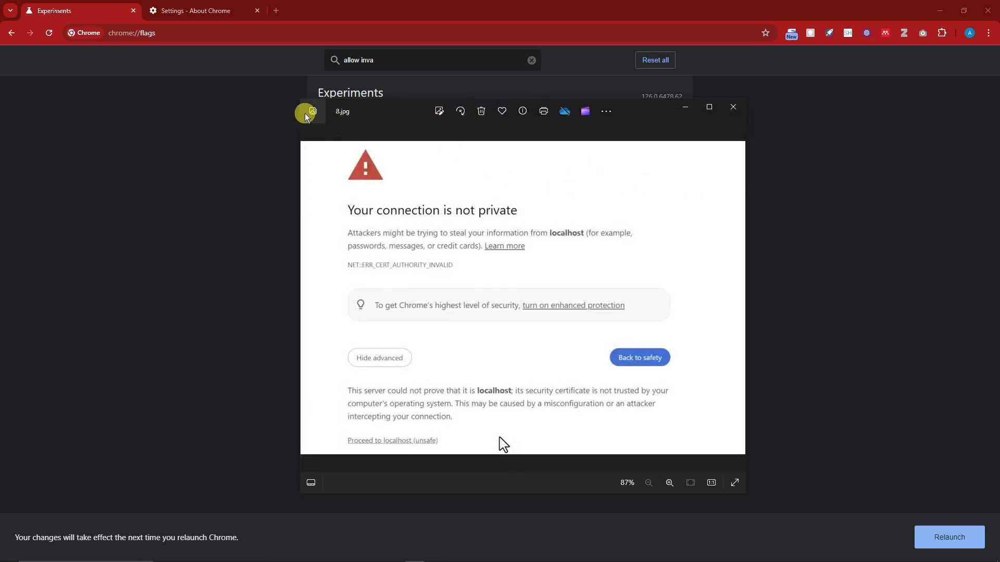
drag(298, 104, 161, 31)
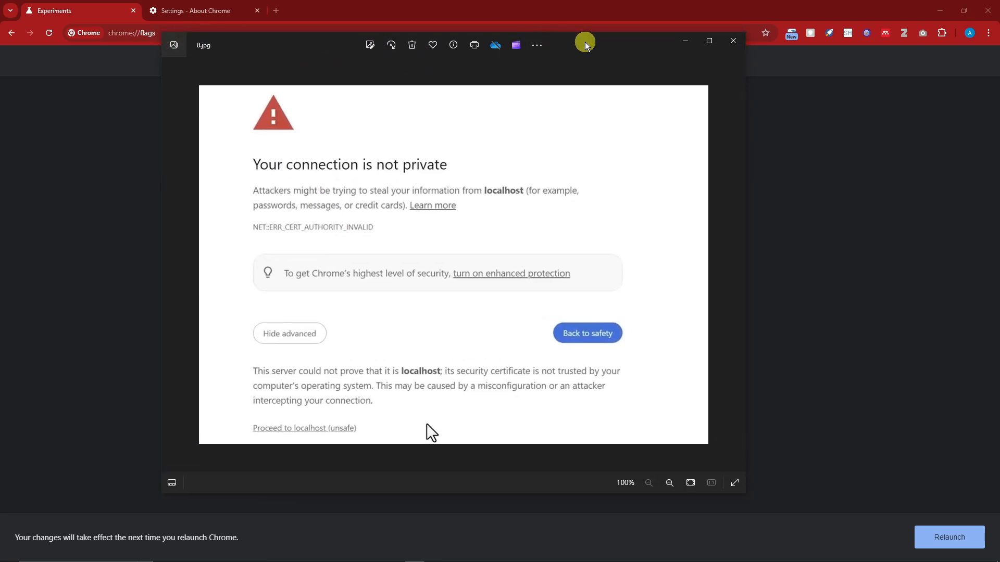
drag(584, 40, 707, 80)
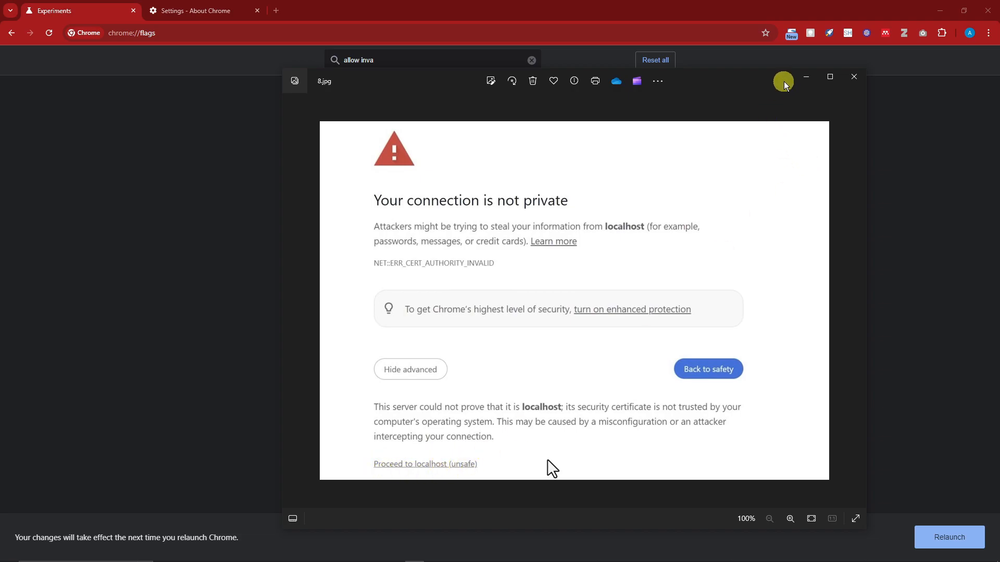
click(804, 79)
Step: Enable the flag allowing invalid certificates for resources loaded from localhost, and review the 8.jpg warning image again before closing it
click(640, 161)
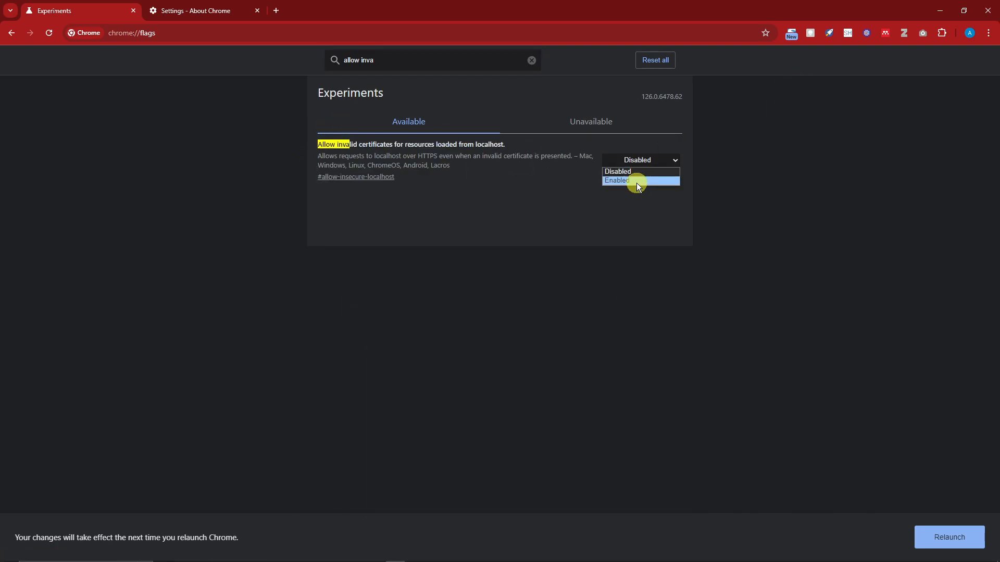
click(636, 182)
click(415, 554)
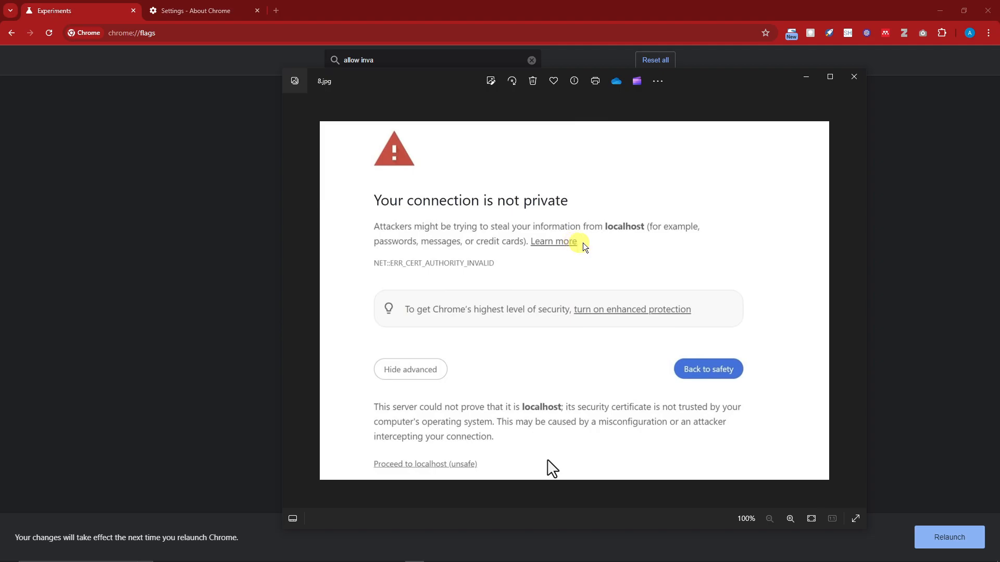
click(854, 77)
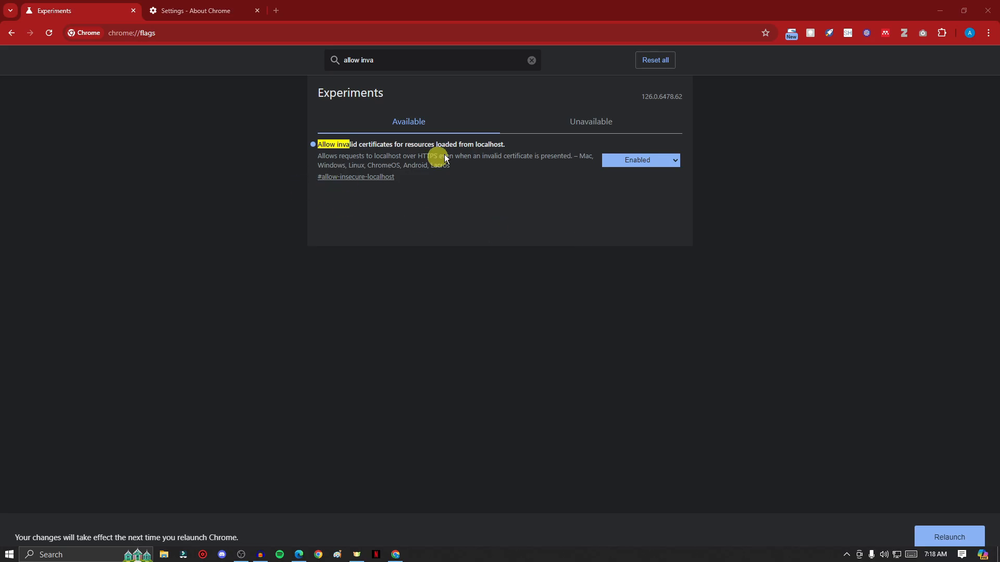
Step: Replace the flag search with "force c" and read the Force color profile description
click(531, 60)
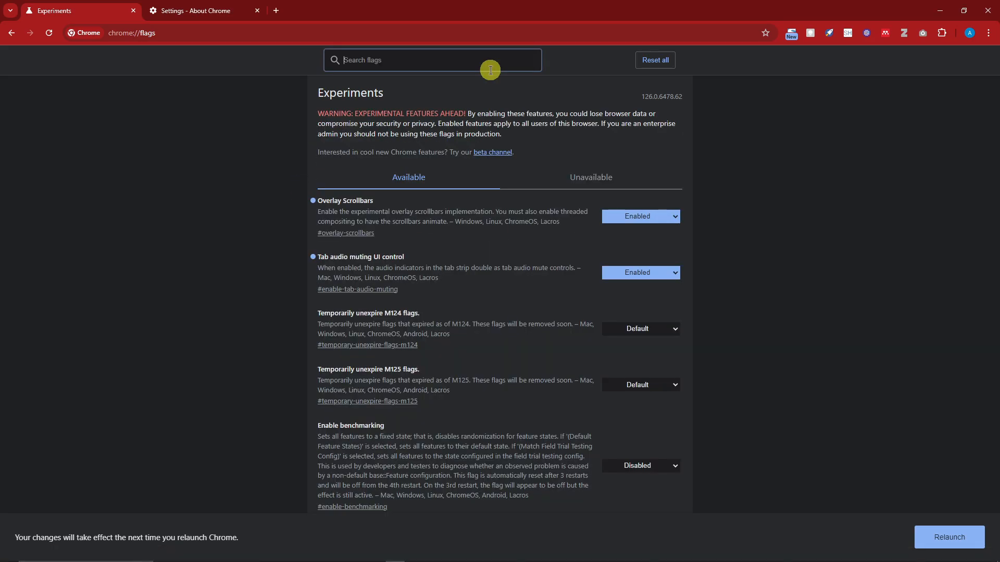
text(for)
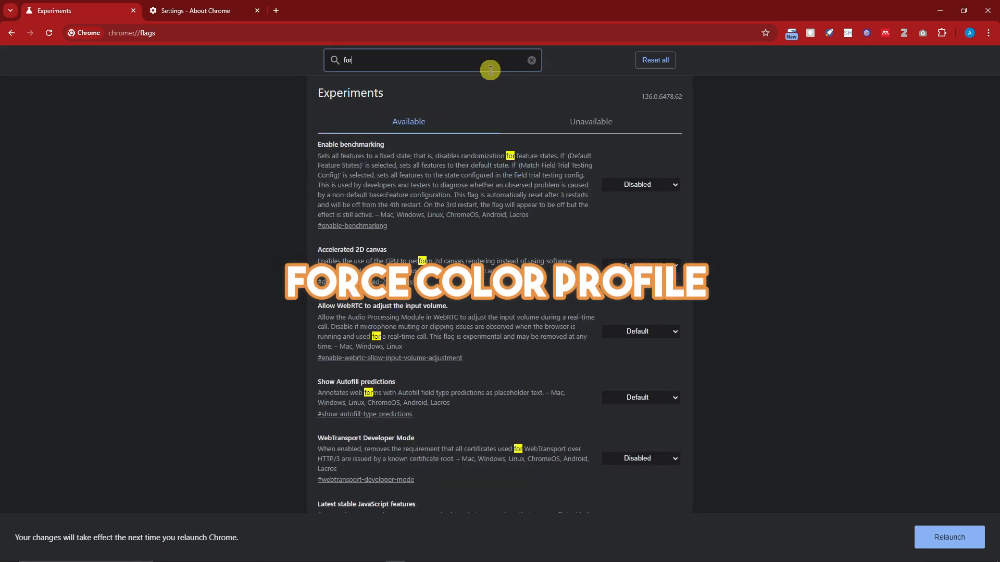
text(ce c)
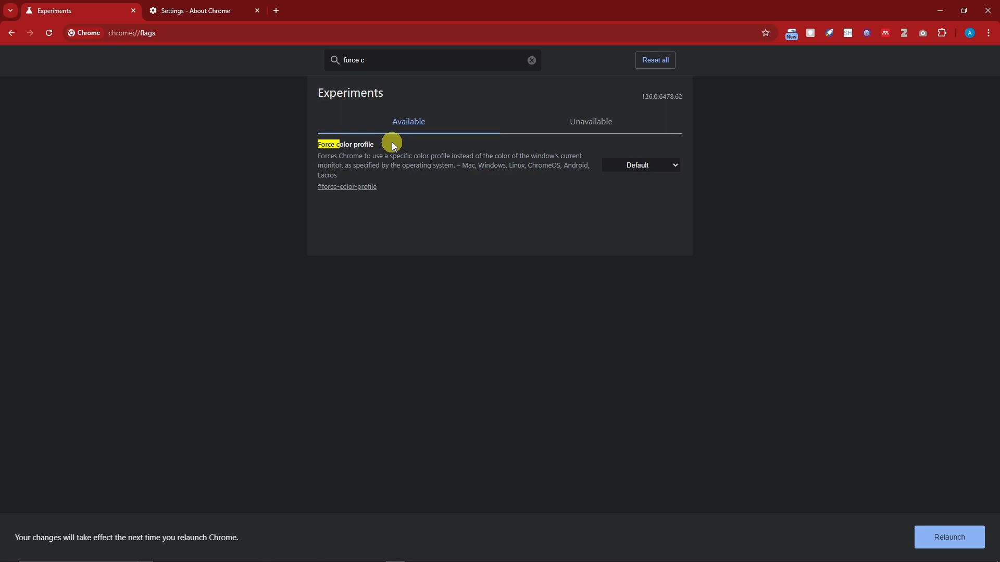
Step: Review the color profiles offered by the Force color profile flag without choosing one
click(658, 166)
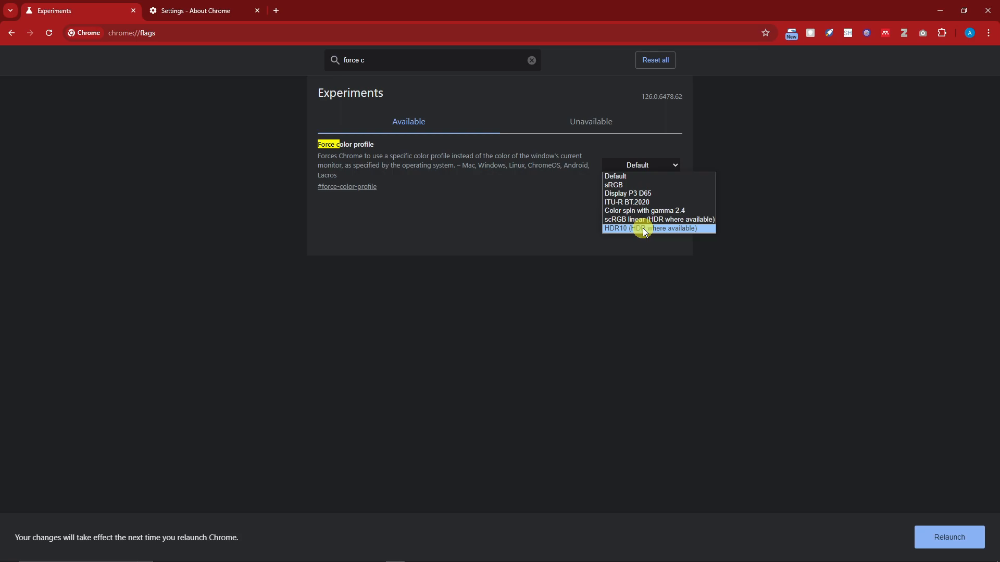
click(566, 199)
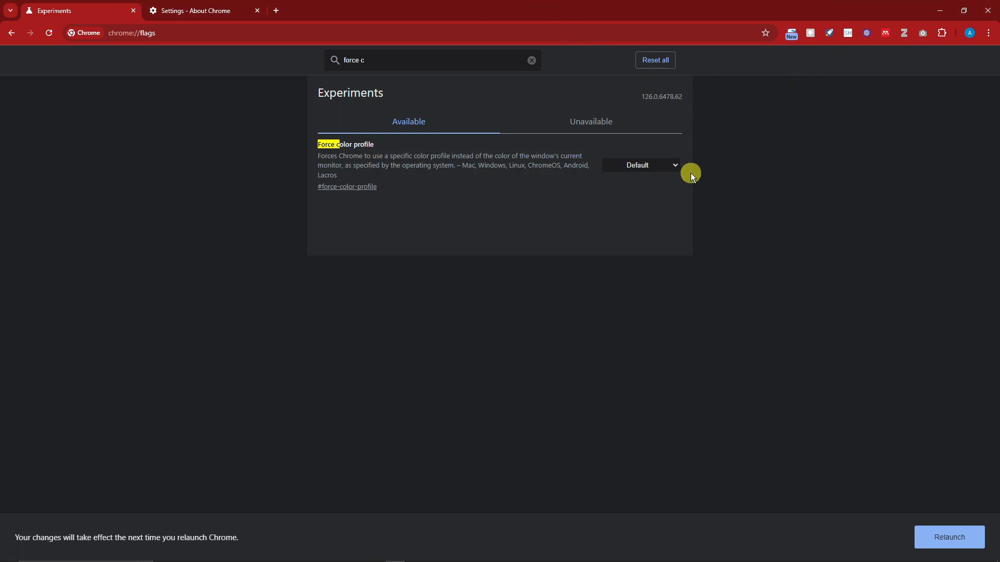
click(659, 165)
click(545, 212)
click(647, 166)
click(544, 215)
click(658, 167)
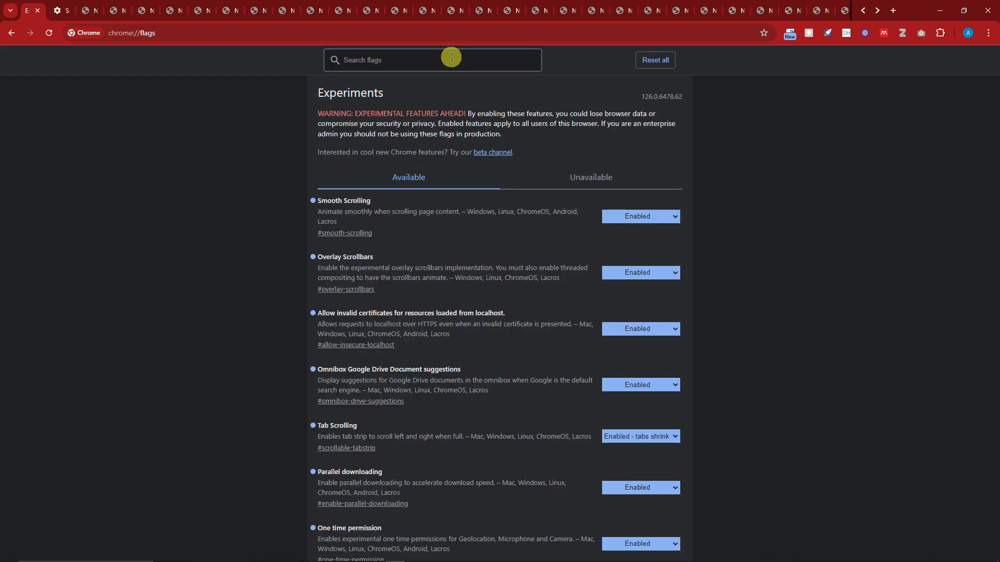
Step: Search the flags for "tab" and view the Tab Scrolling flag's available options
text(tab)
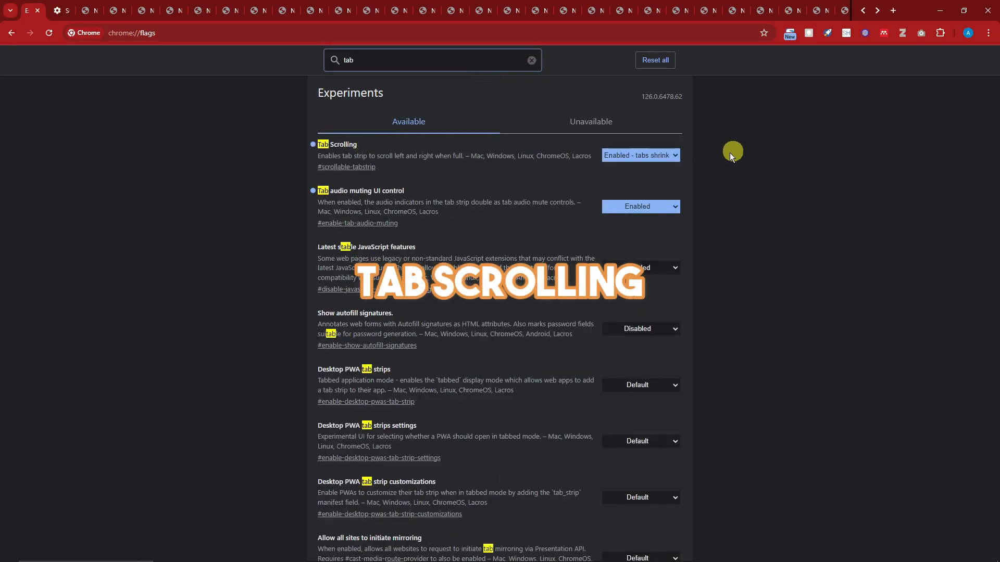
click(674, 156)
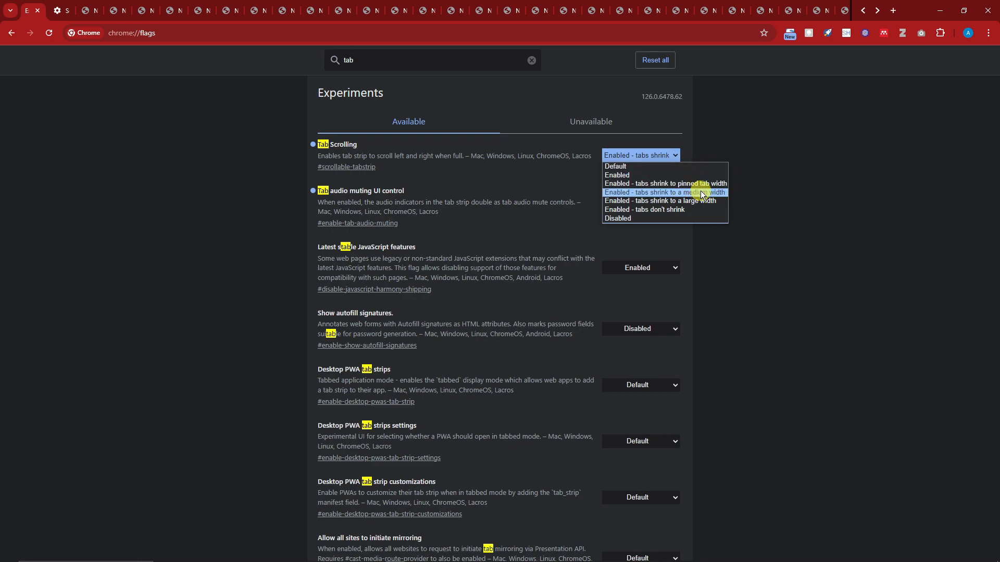
click(826, 154)
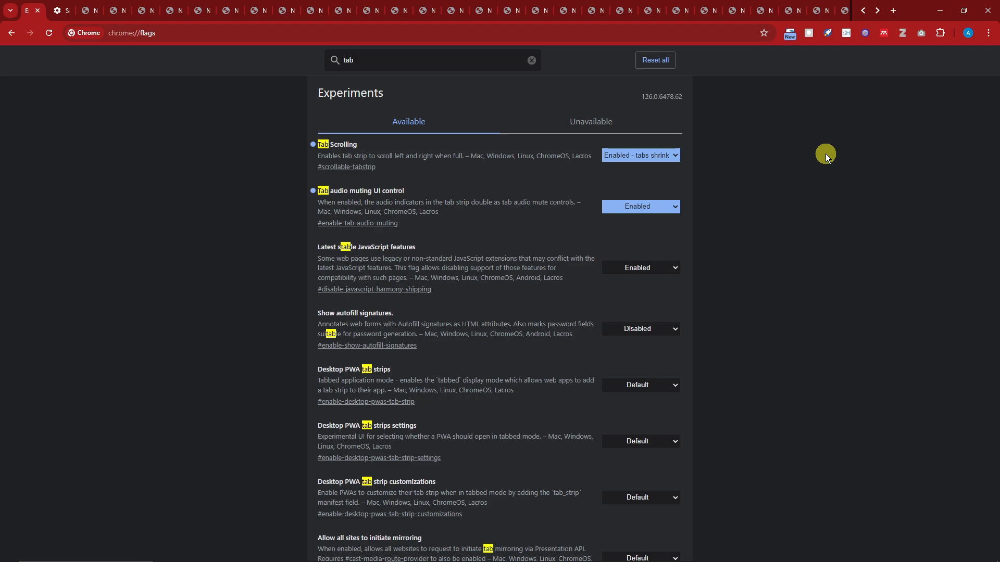
Step: Open a new browser tab and scroll the tab strip back toward the earlier tabs
click(892, 10)
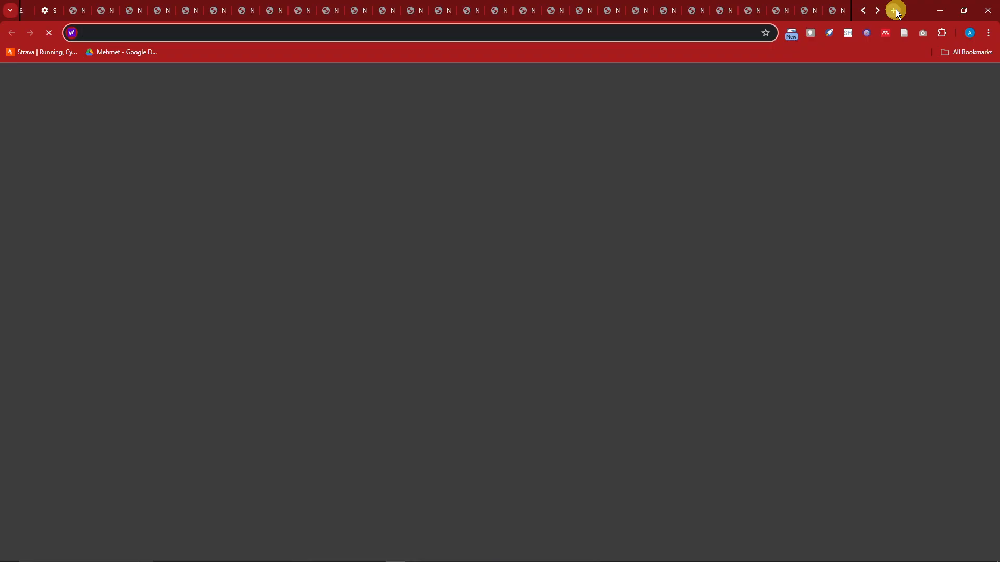
click(863, 11)
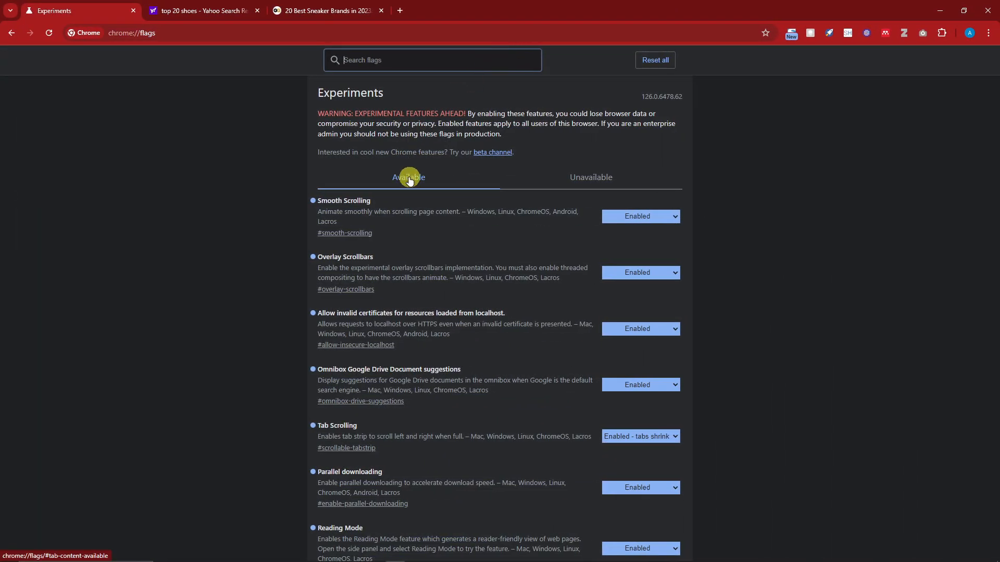
Step: Look over the enabled flags heading the list and search the flags for "reading mode"
scroll(409, 175, down, 6)
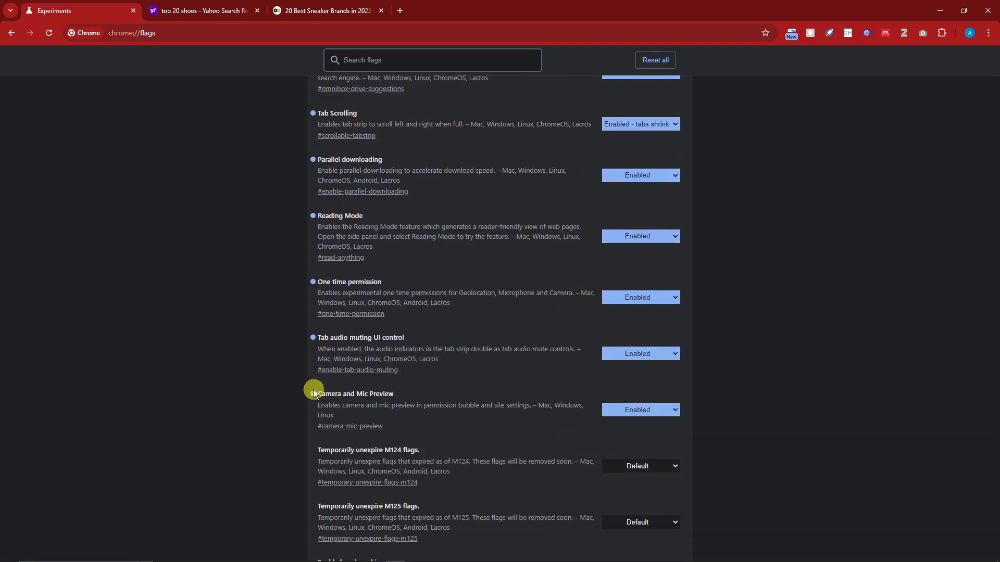
scroll(313, 389, up, 6)
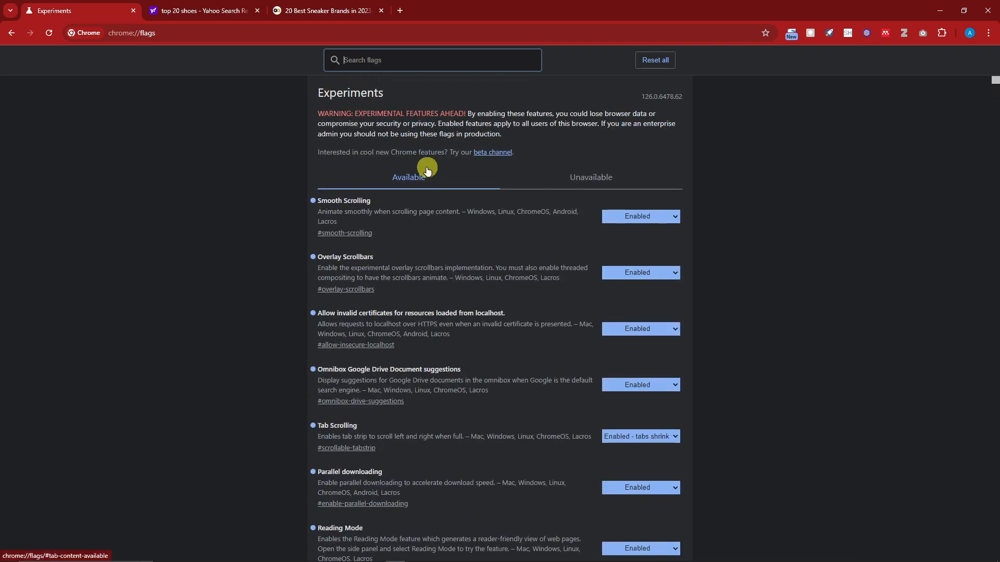
click(419, 61)
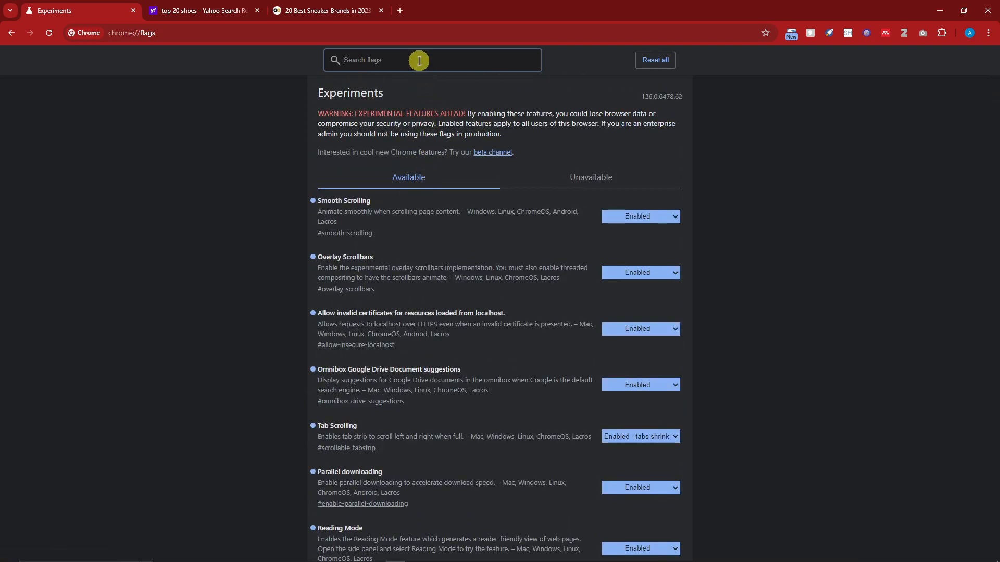
text(reading mode)
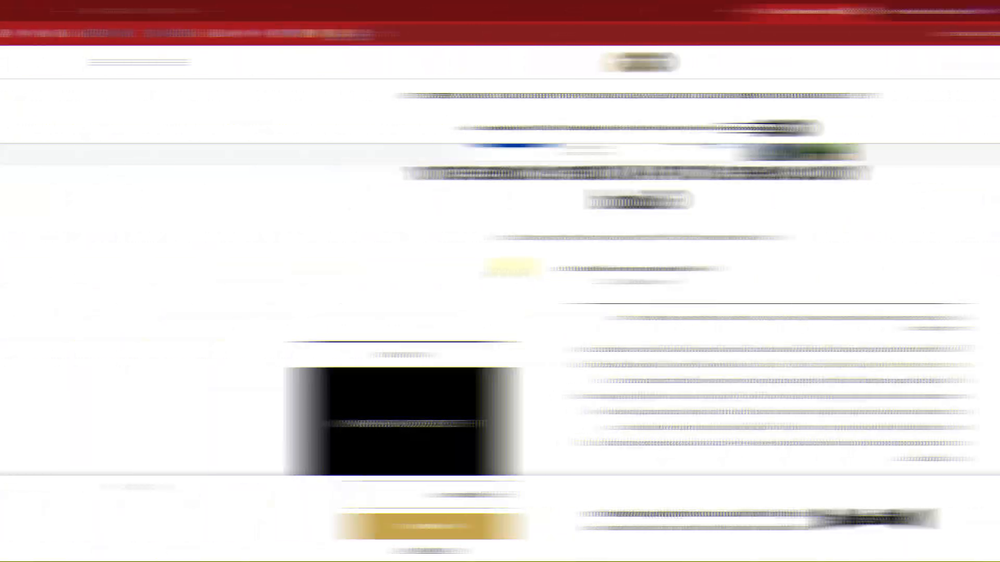
Step: Open the GQ article on the best sneaker brands in reading mode
scroll(266, 293, down, 7)
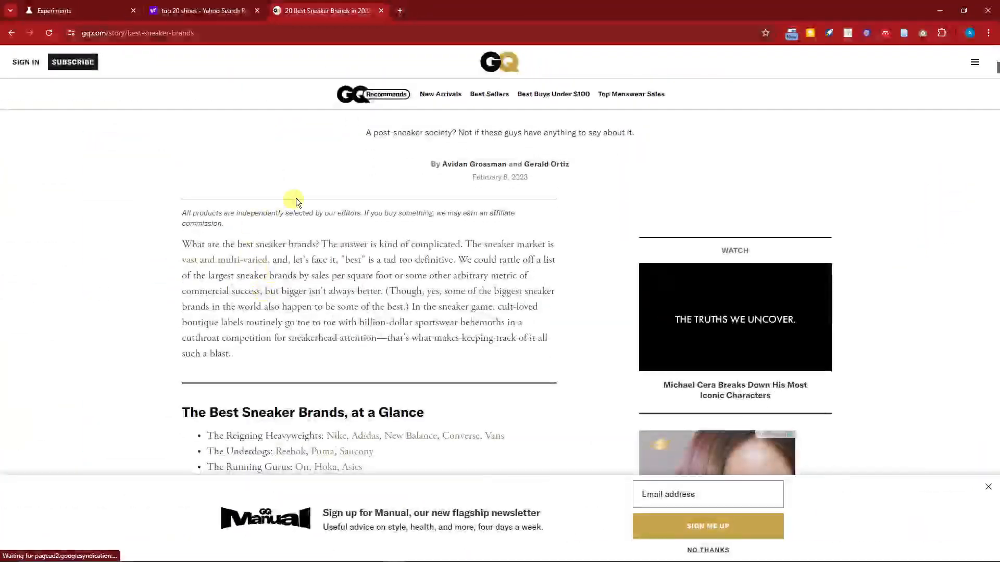
right_click(234, 157)
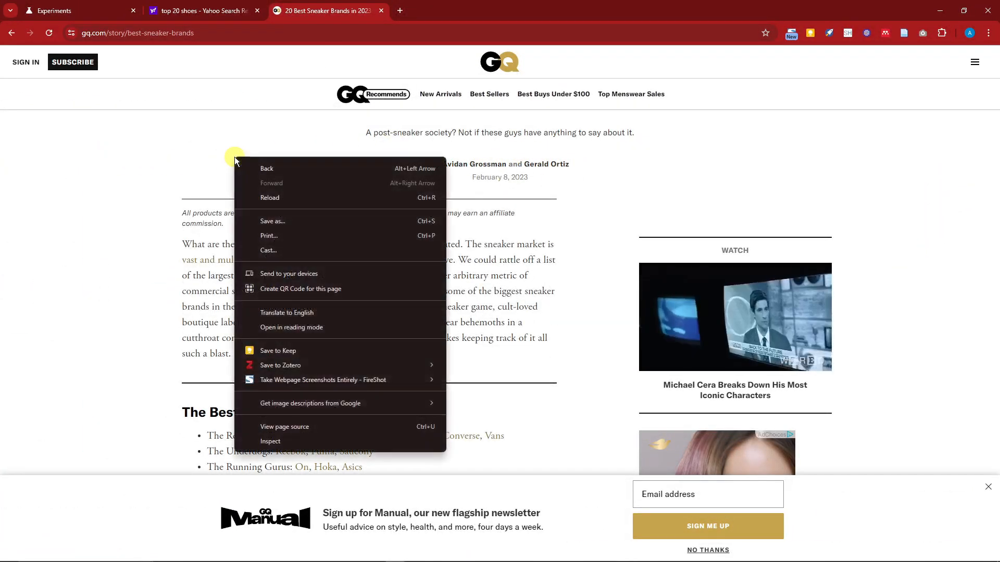
click(295, 326)
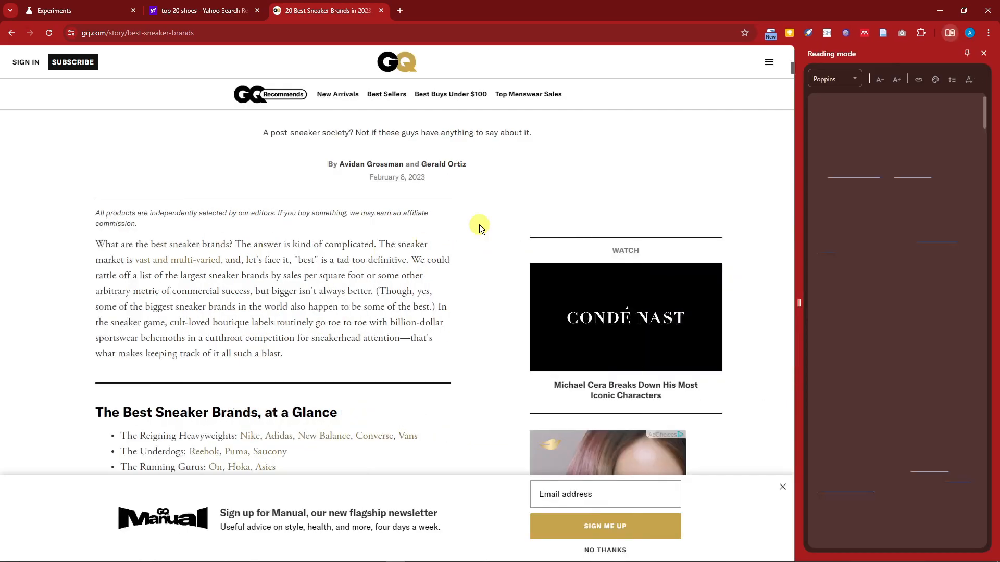
Step: Move through the reading mode text and the original GQ article to compare how each presents the content
scroll(929, 170, down, 4)
scroll(929, 170, up, 6)
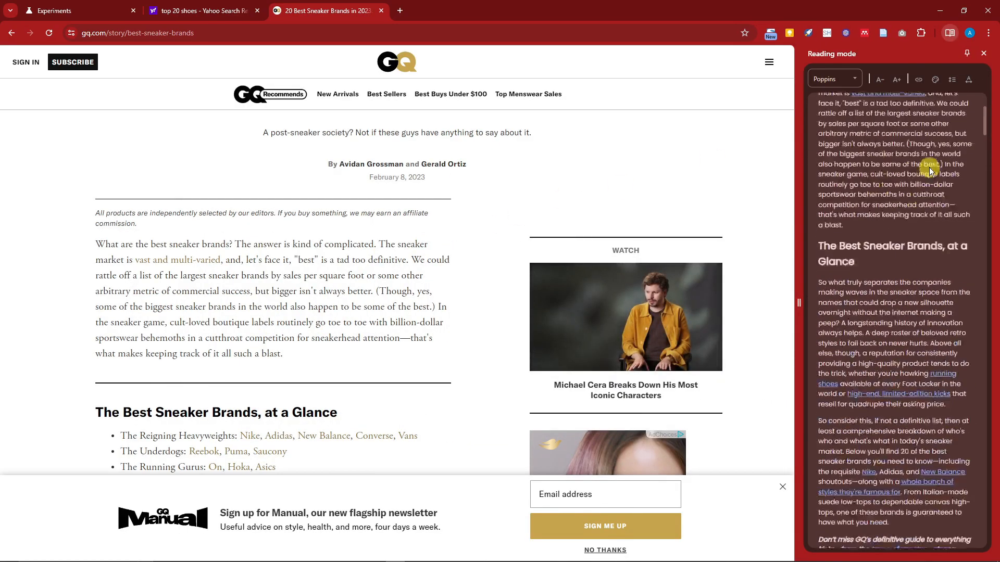
scroll(368, 180, down, 7)
scroll(314, 211, down, 4)
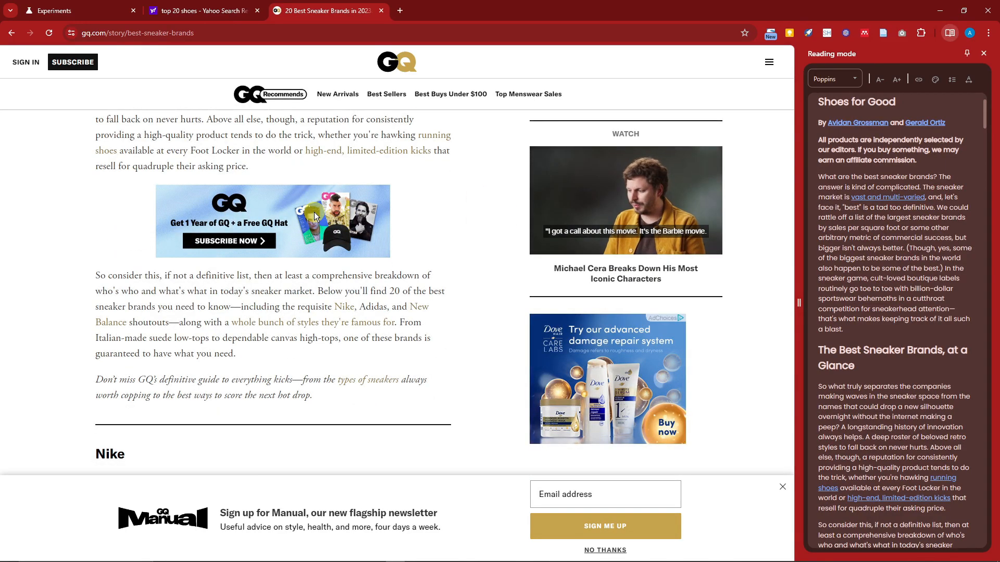
Step: Set the reading mode font to Sans-serif, dismiss the side panel pinning tip, and reduce the text size
click(855, 80)
click(827, 101)
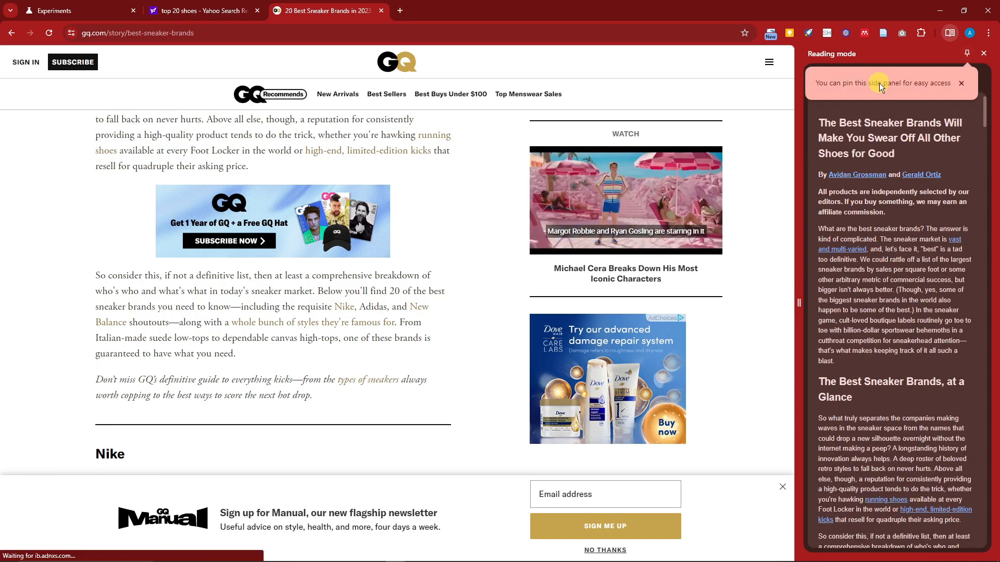
click(961, 85)
click(883, 80)
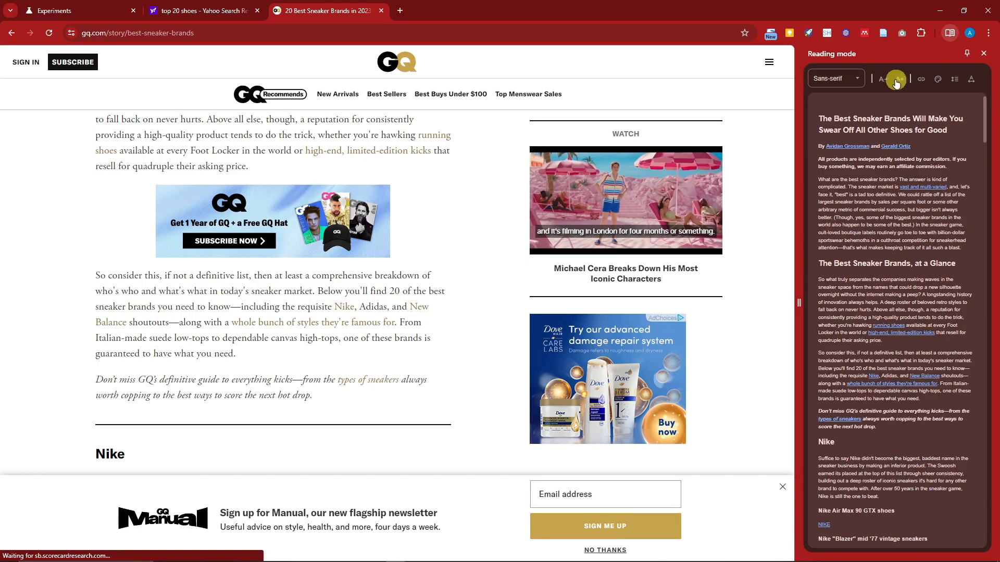
Step: Try the Light and Dark colour themes in reading mode, and set the theme to Yellow
click(938, 79)
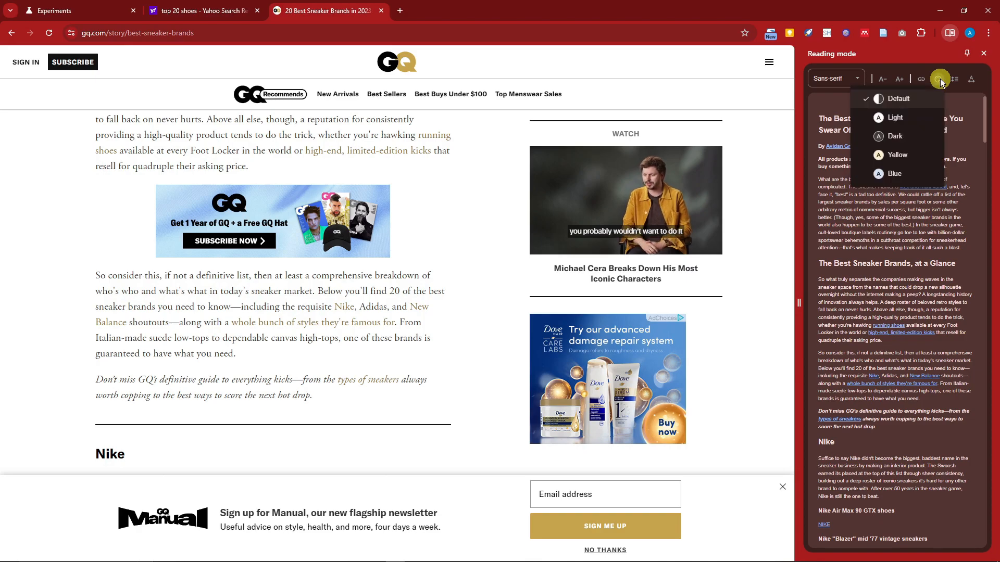
click(916, 119)
click(938, 79)
click(916, 136)
click(939, 79)
click(895, 155)
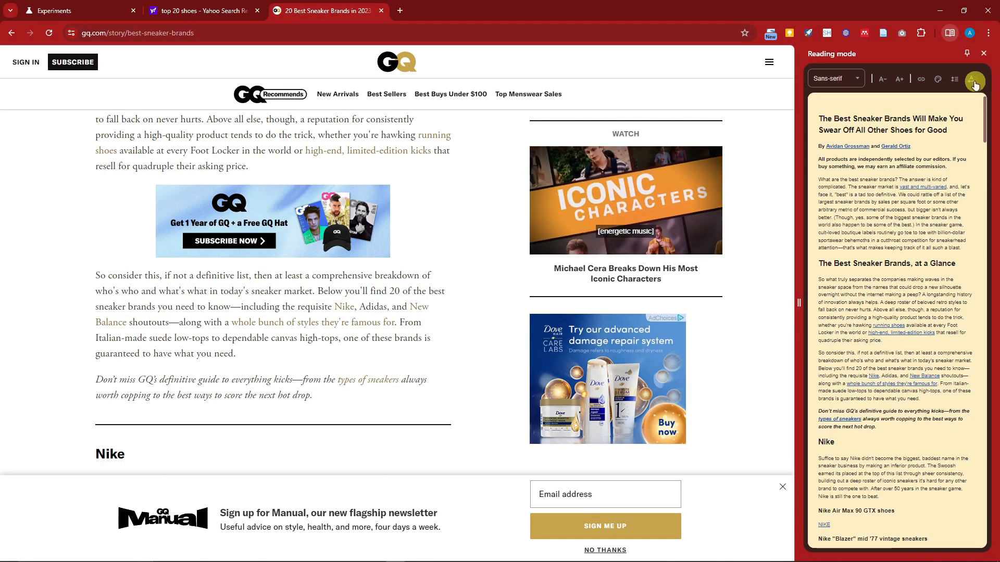
Step: Skim the article in reading mode, widening its side panel to about half the window, and close the panel
scroll(917, 186, down, 20)
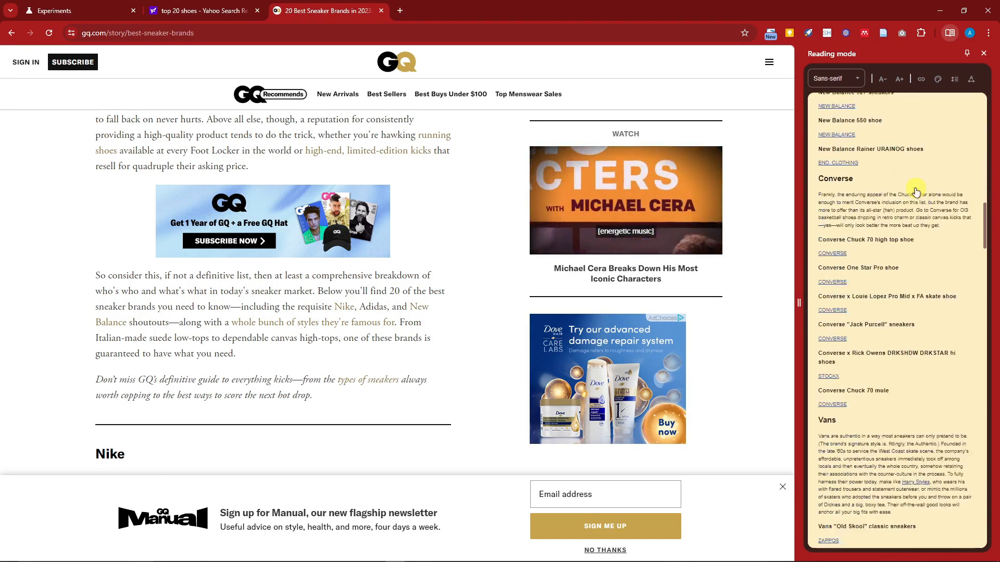
scroll(916, 192, down, 15)
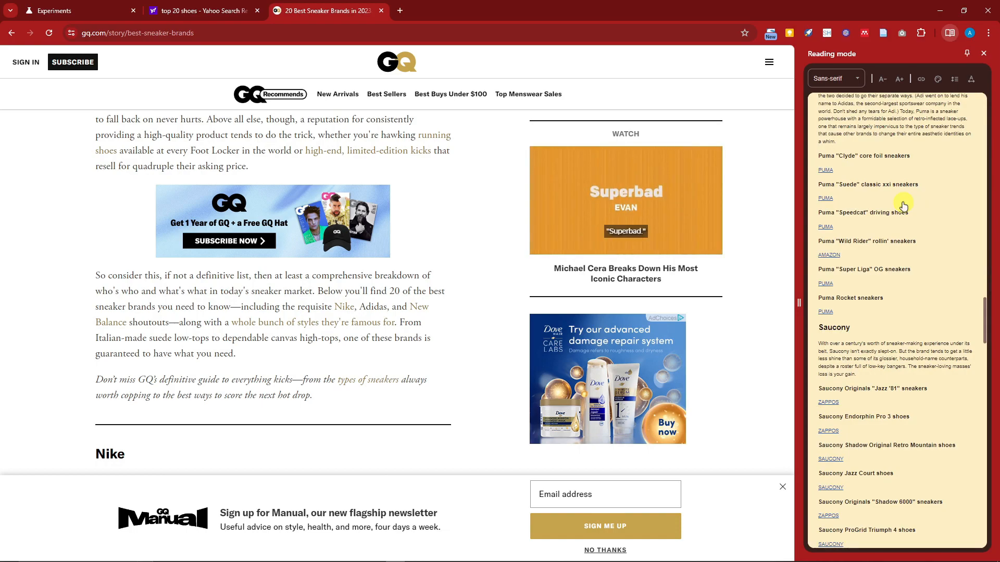
scroll(904, 206, up, 7)
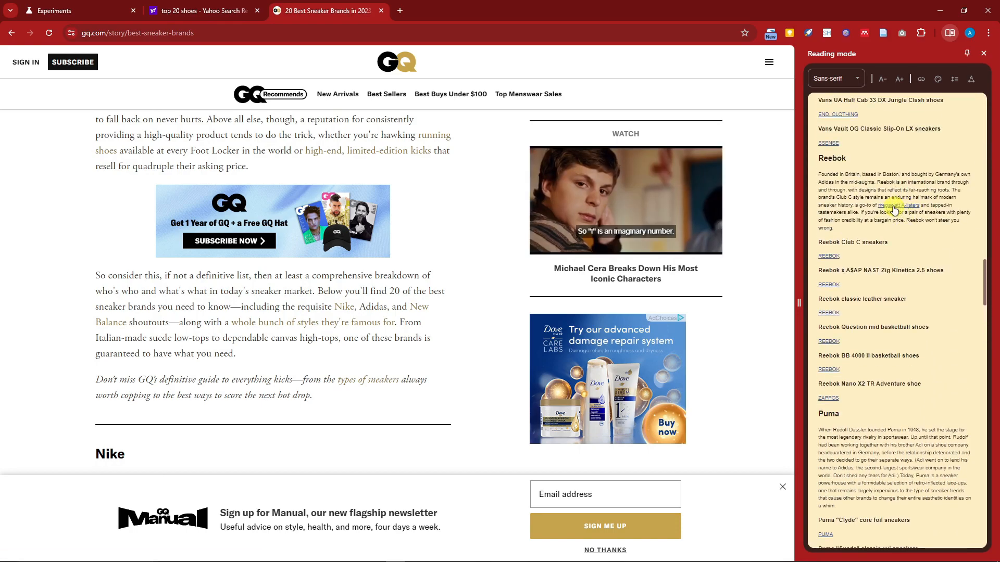
scroll(833, 254, down, 10)
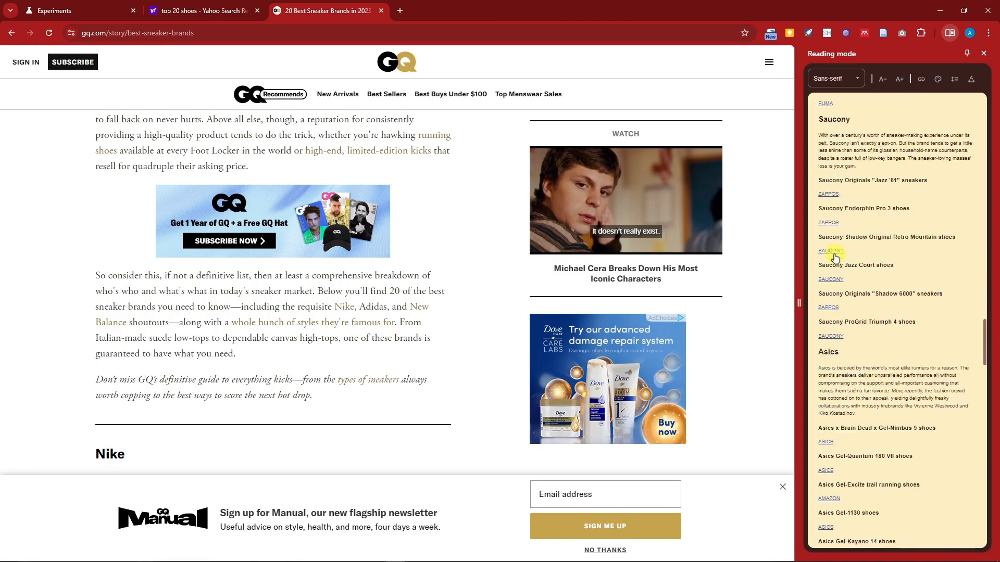
drag(798, 300, 505, 302)
scroll(705, 249, up, 15)
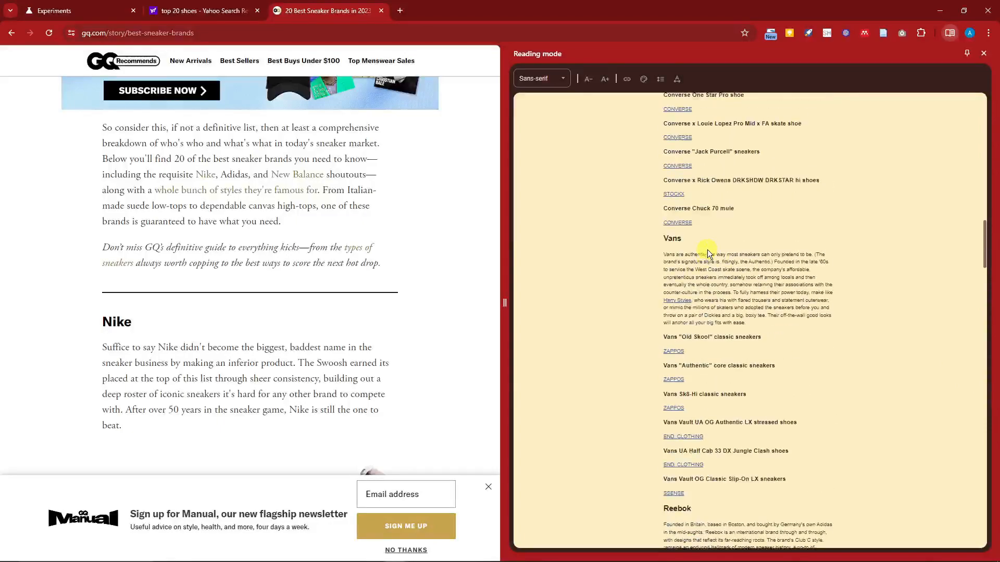
click(983, 54)
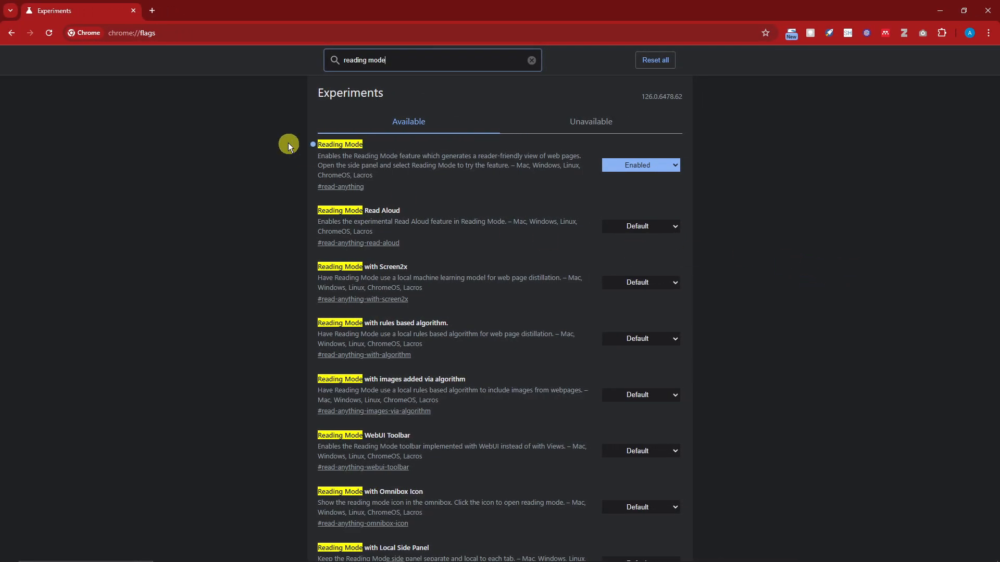
Step: Look over the Reading Mode flags for Screen2x, rules based algorithm and images, and search the flags for "chrome labs"
scroll(396, 235, down, 2)
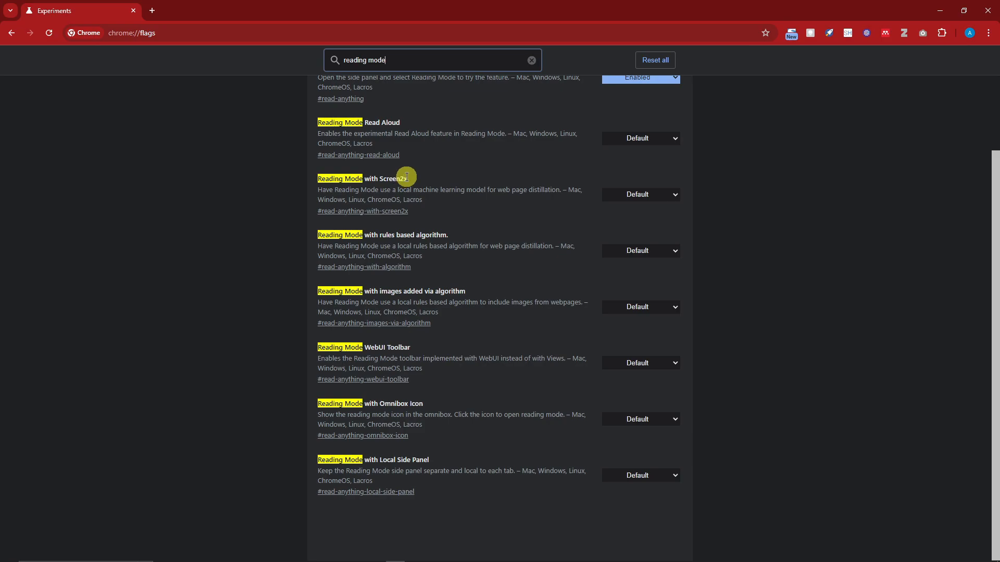
double_click(386, 179)
drag(383, 235, 446, 235)
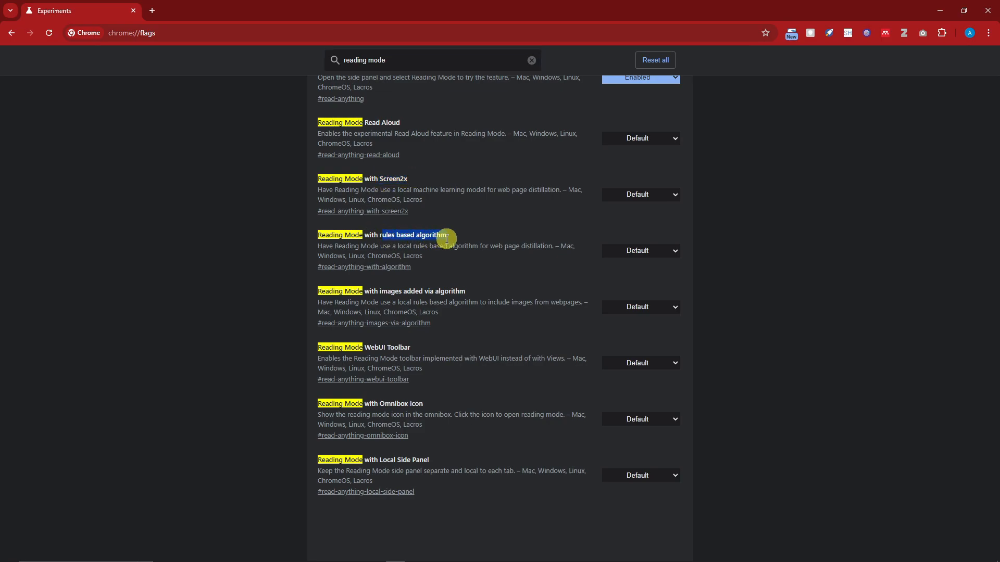
drag(380, 291, 456, 288)
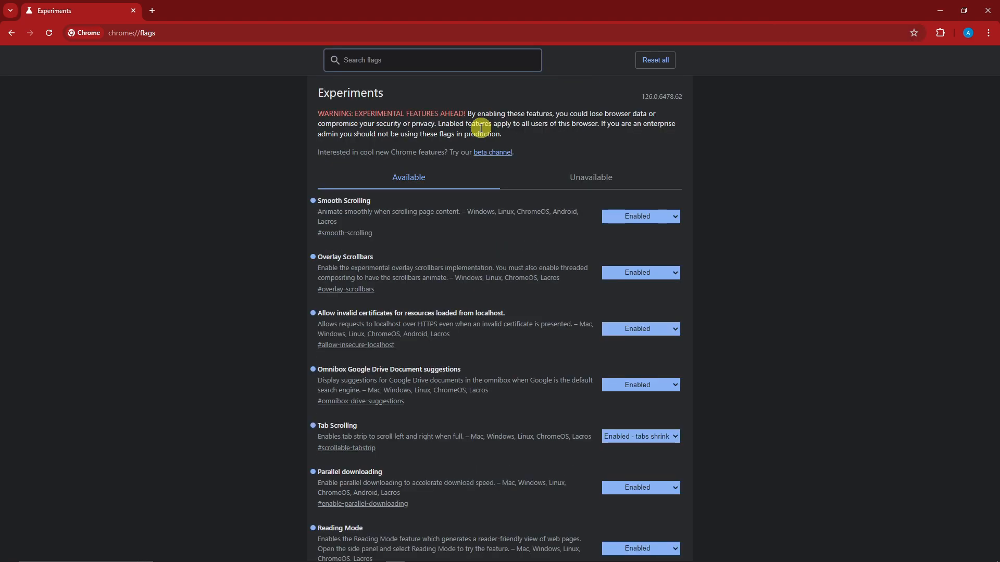
click(428, 62)
text(chrome labs)
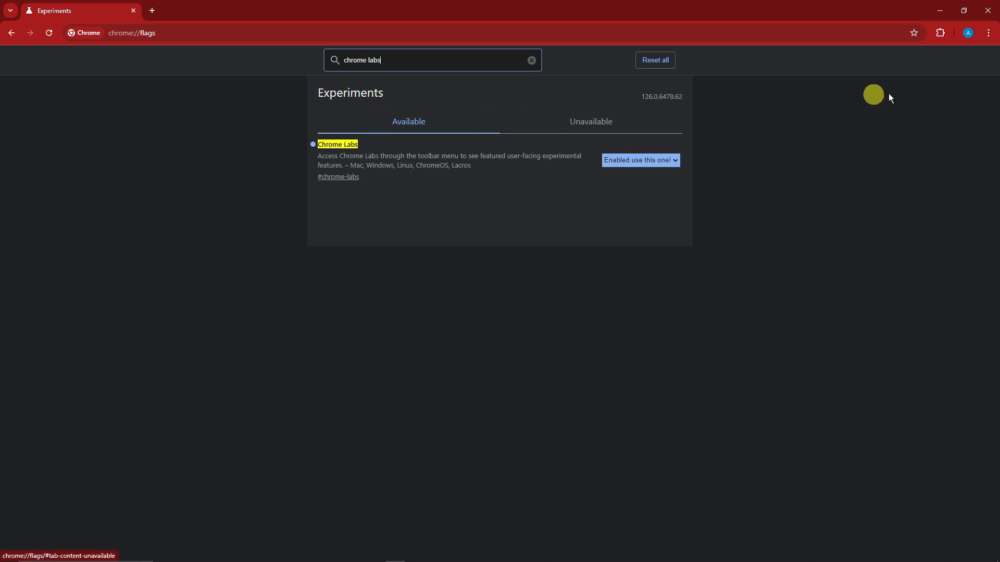
Step: Open the image 9.jpg from the Desktop folder in File Explorer, enlarge it to examine the highlighted Chrome Labs icon, and close it
click(163, 554)
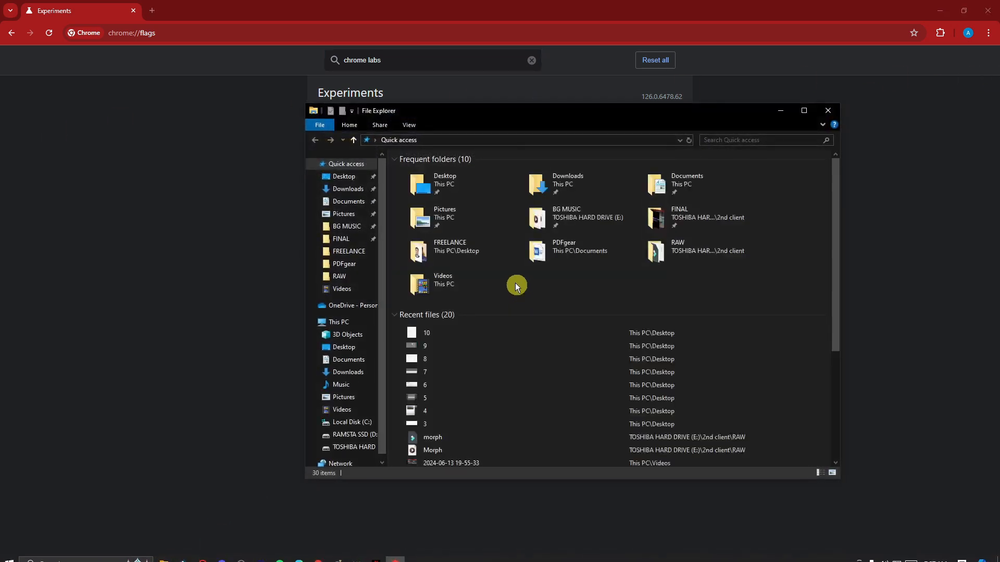
click(344, 177)
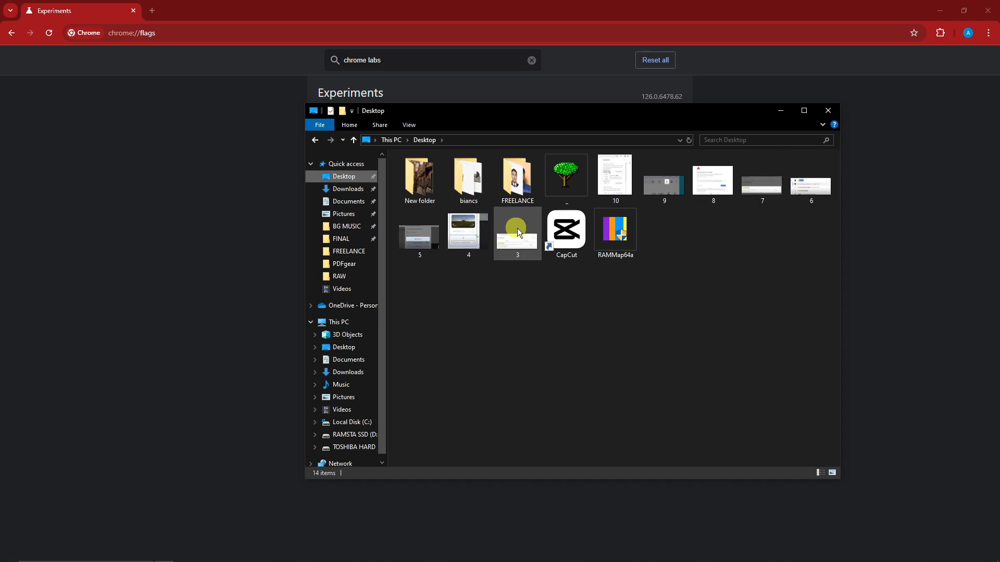
double_click(664, 181)
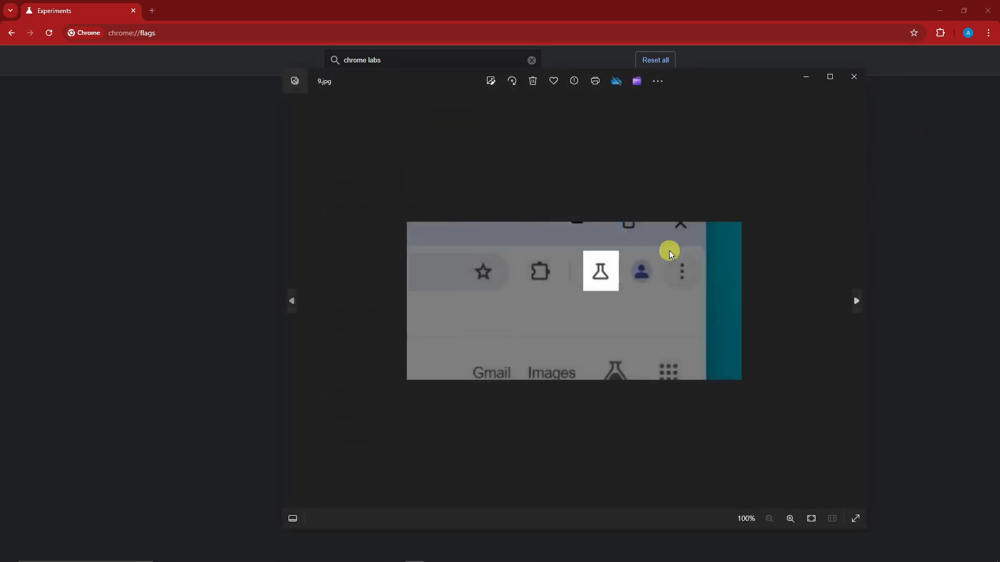
scroll(669, 252, up, 5)
drag(742, 89, 823, 36)
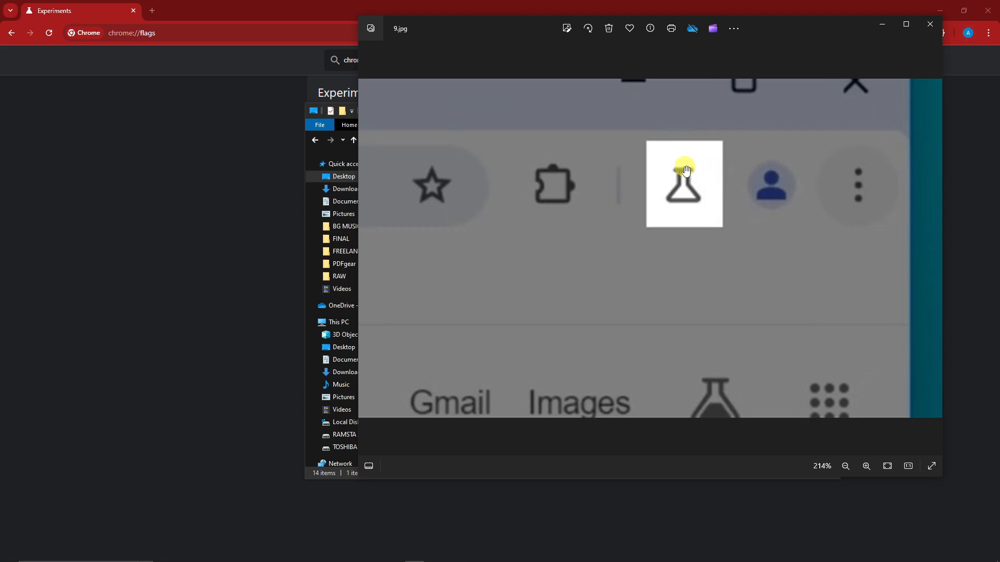
click(932, 25)
Step: View the image 10.jpg showing the Chrome Labs experiments, and close both the image and File Explorer
click(622, 173)
double_click(621, 173)
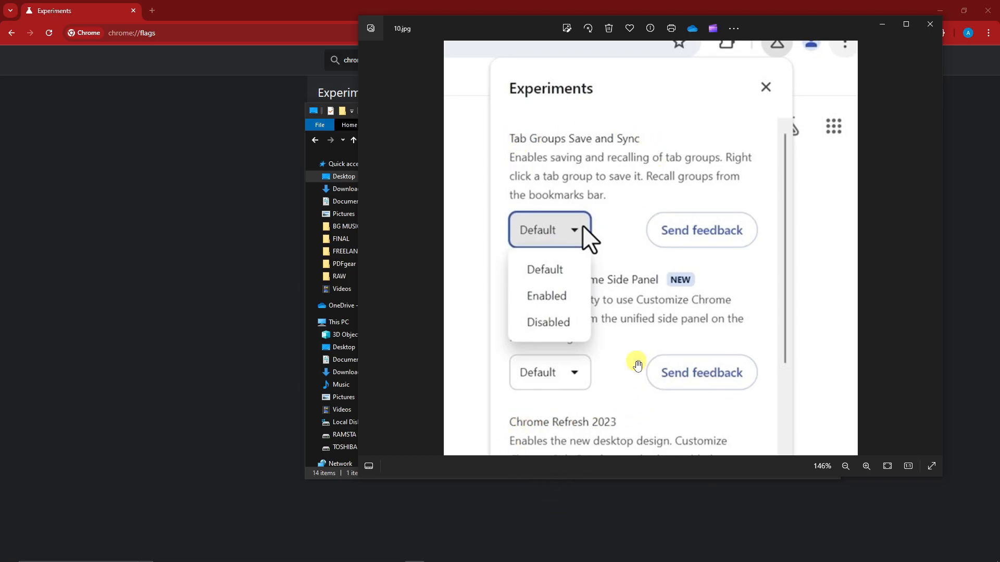
click(929, 24)
click(841, 96)
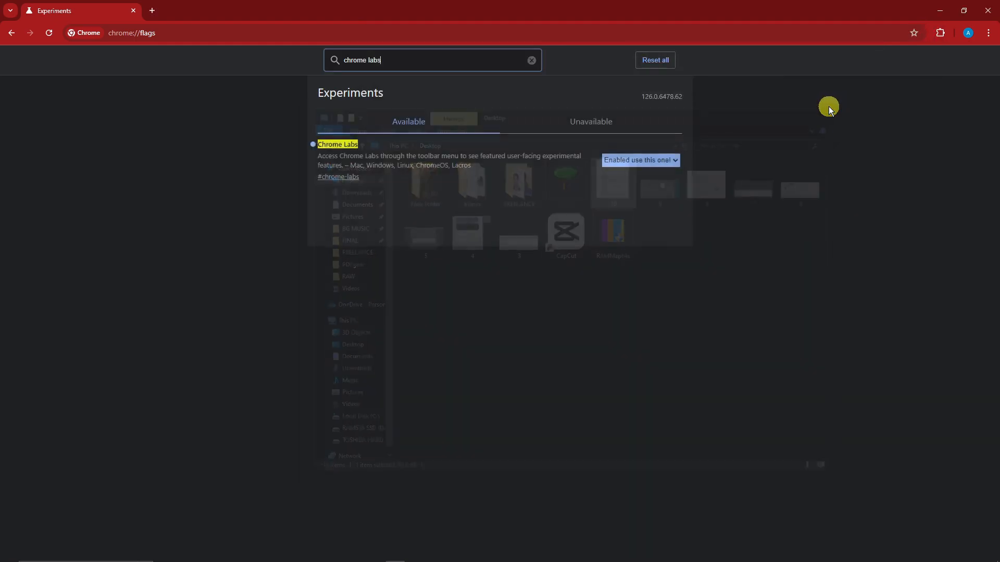
Step: Clear the flag search and look through the full list of available experiments
click(534, 61)
click(534, 62)
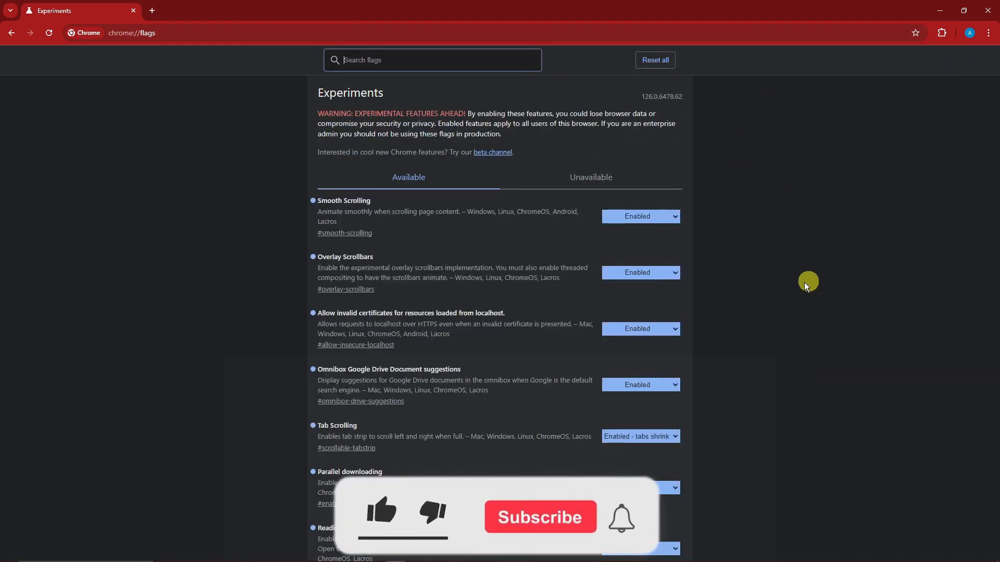
scroll(768, 277, down, 15)
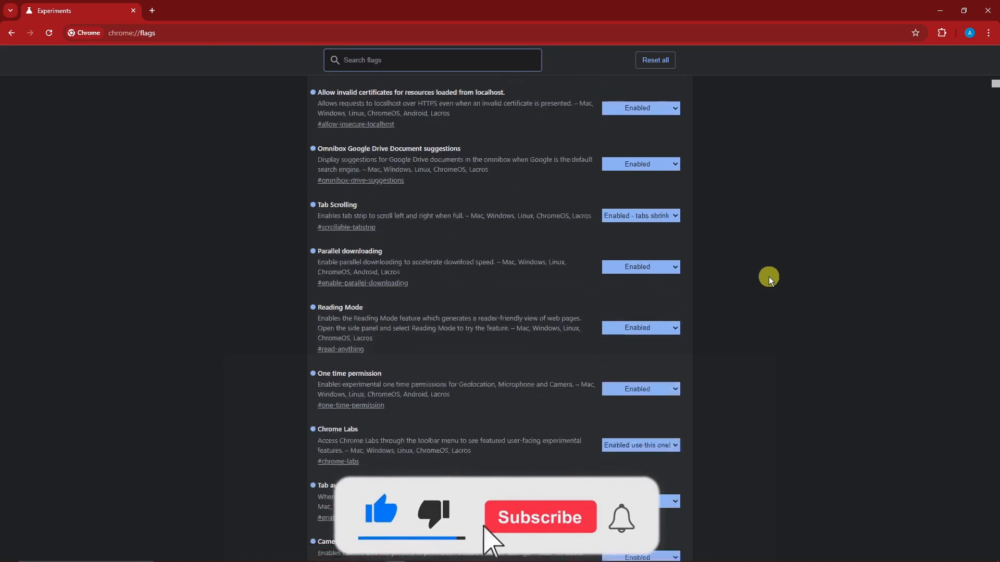
scroll(769, 276, down, 15)
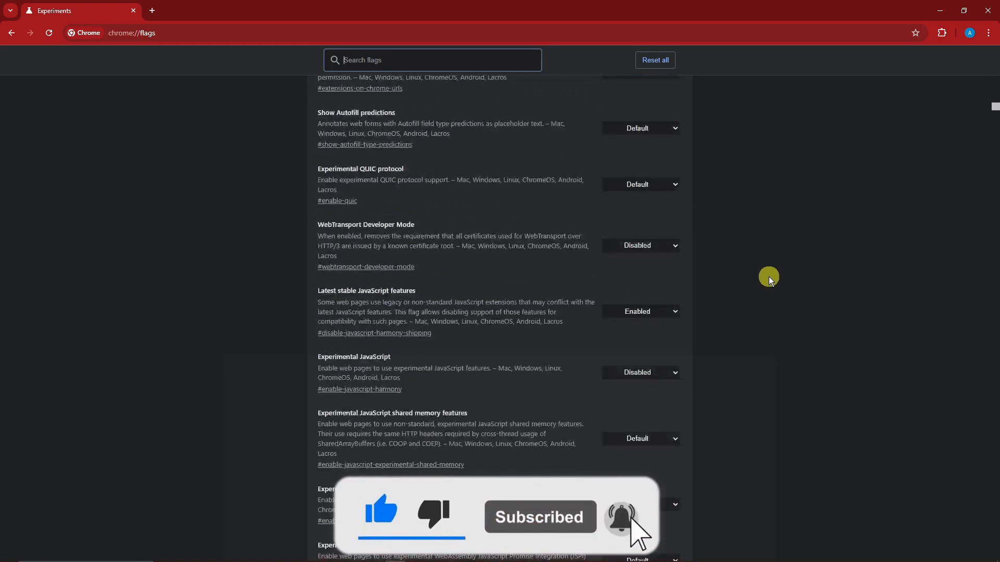